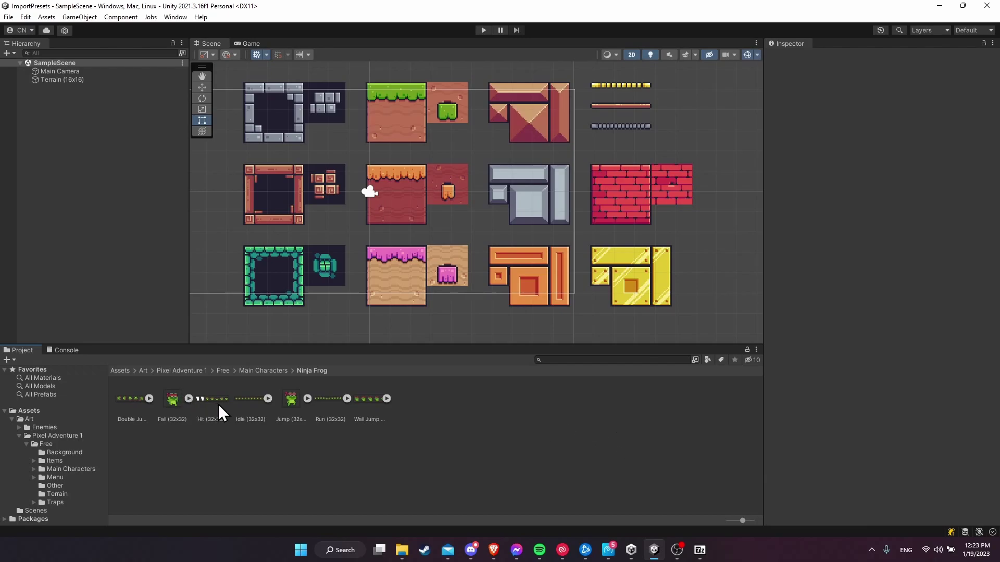
Open the Terrain folder and select the Terrain (16x16) texture to inspect its sprite import settings.
click(66, 493)
click(127, 403)
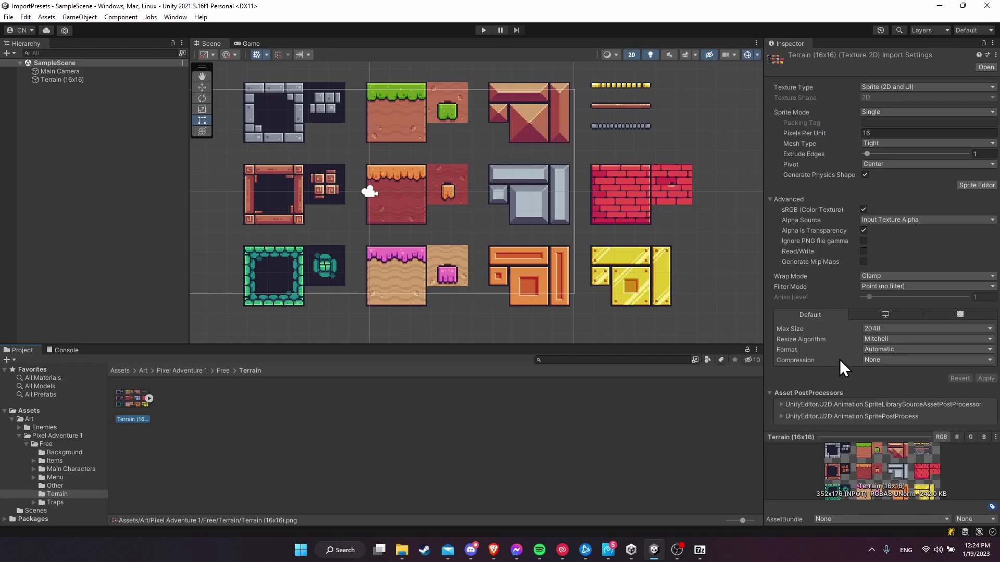
Open Main Characters/Mask Dude and select all seven Mask Dude textures.
click(66, 471)
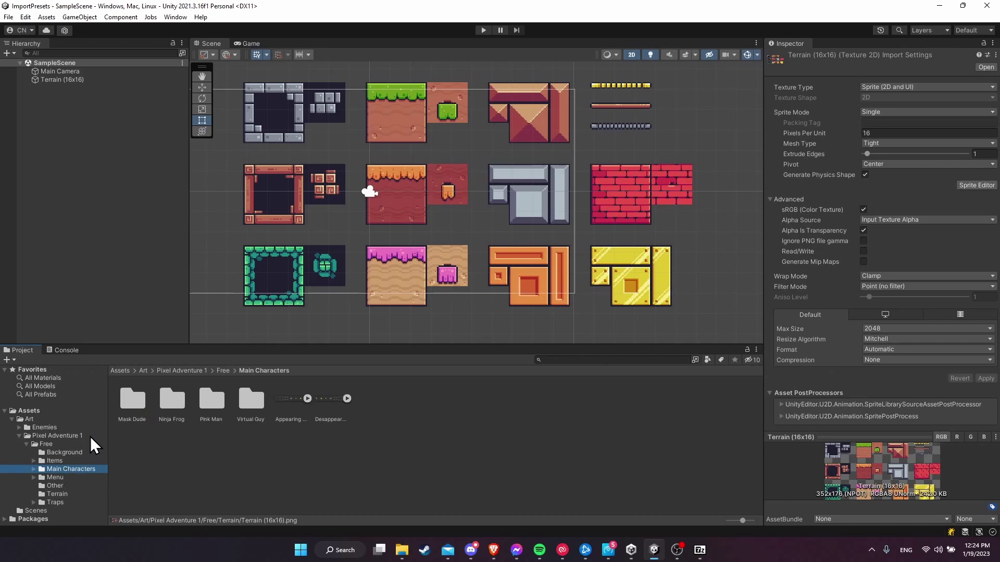
double_click(121, 399)
click(135, 400)
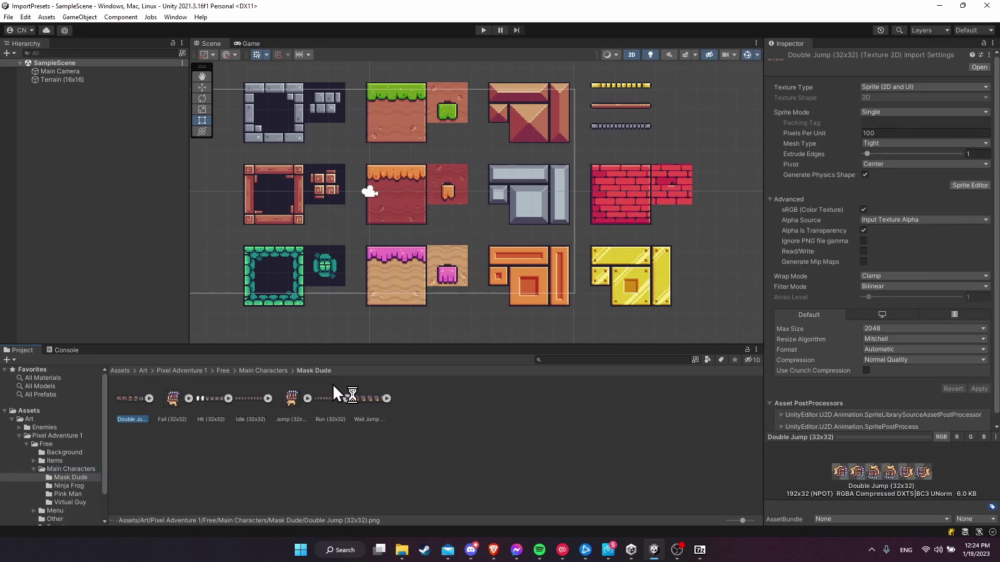
shift+click(364, 407)
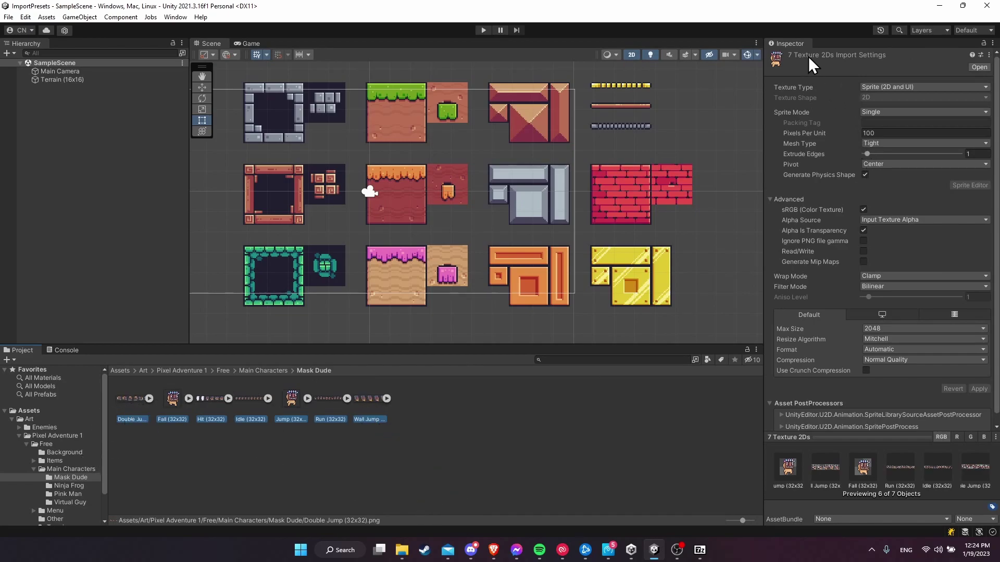
Set them to Multiple sprite mode, 16 pixels per unit, Point (no filter), compression None, and apply.
click(877, 112)
click(883, 135)
click(882, 133)
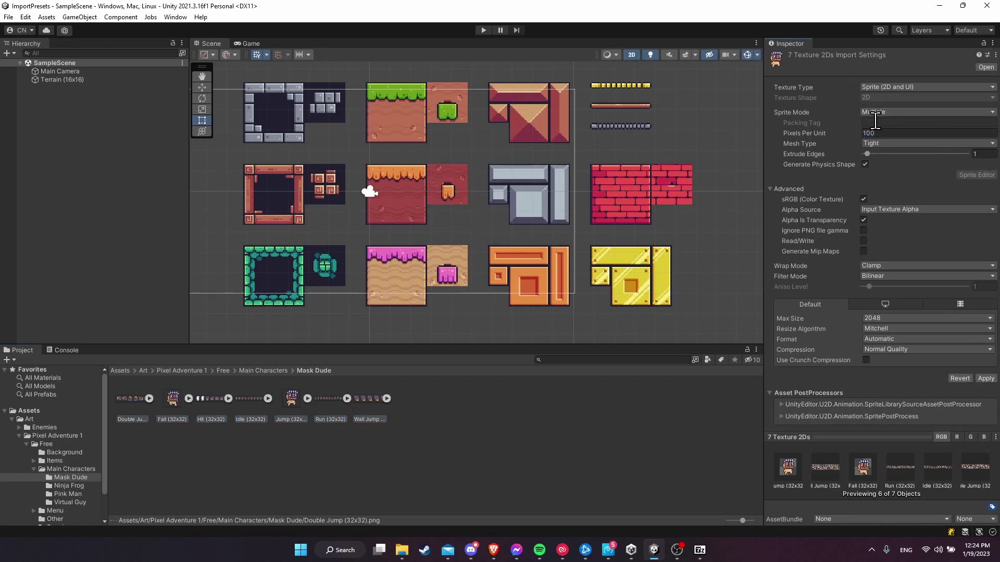
text(16)
click(883, 275)
click(889, 286)
click(902, 349)
click(904, 357)
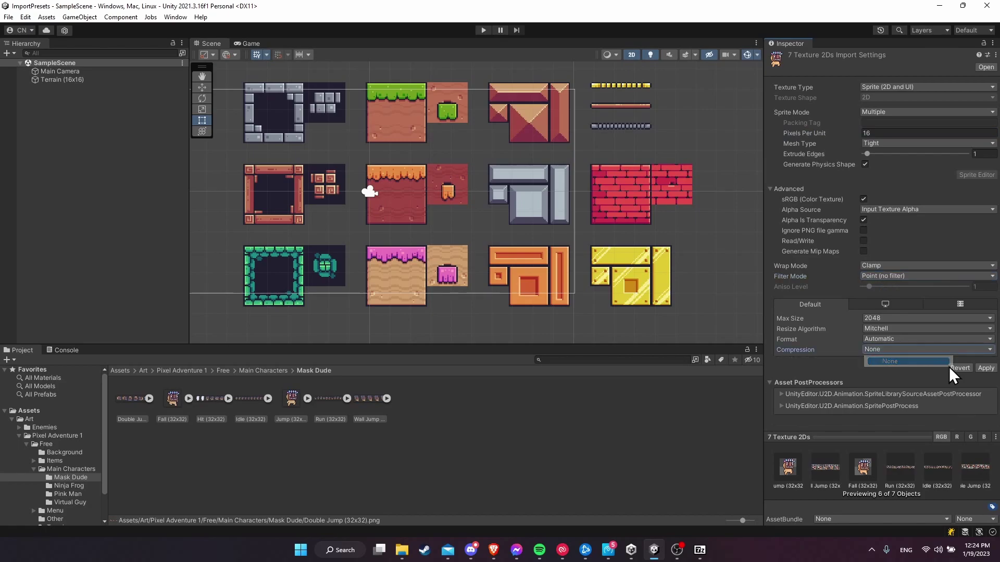
click(987, 368)
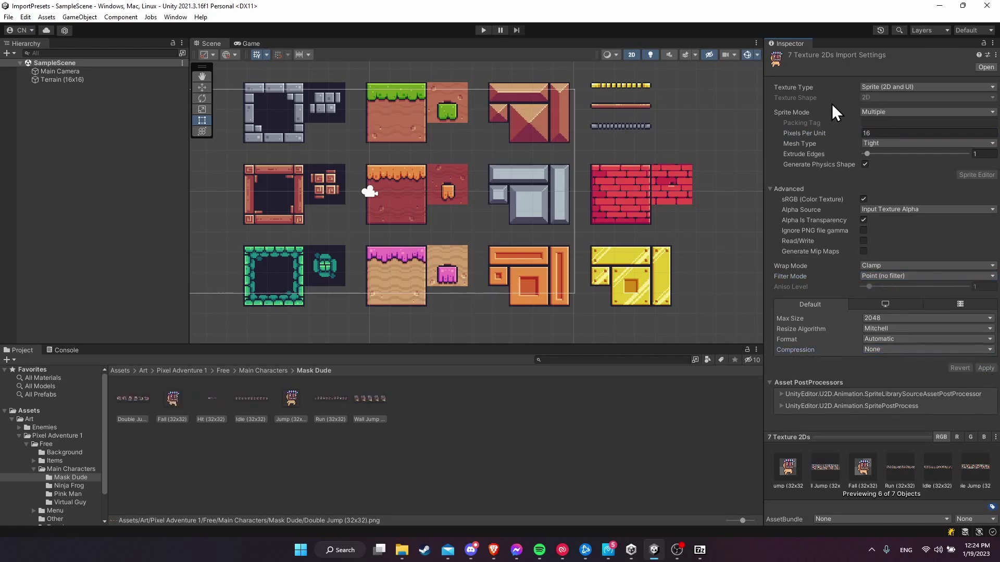
Save the current import settings as a new preset named PixelTextureImporter in Assets/Art.
click(988, 55)
drag(965, 51, 921, 81)
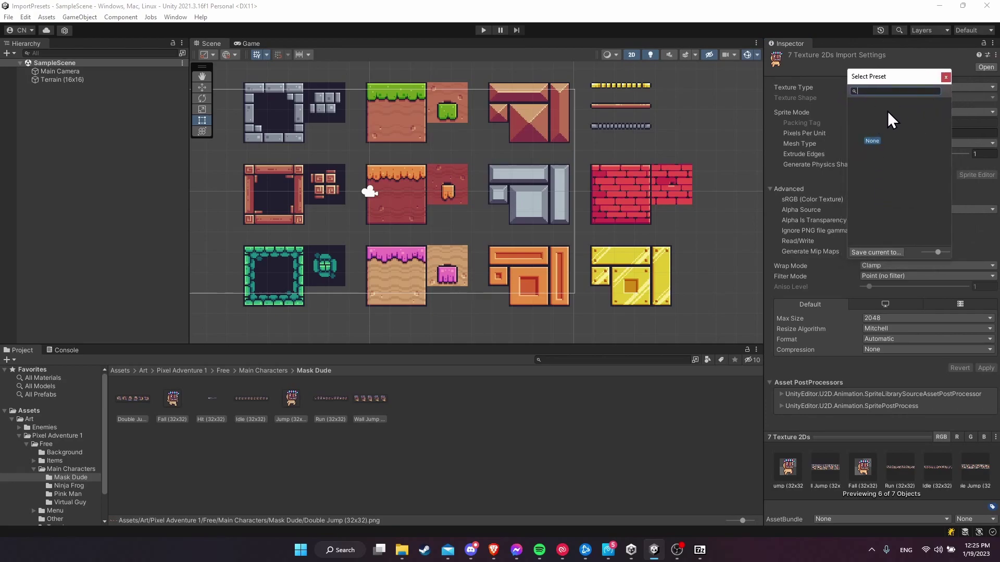
click(880, 253)
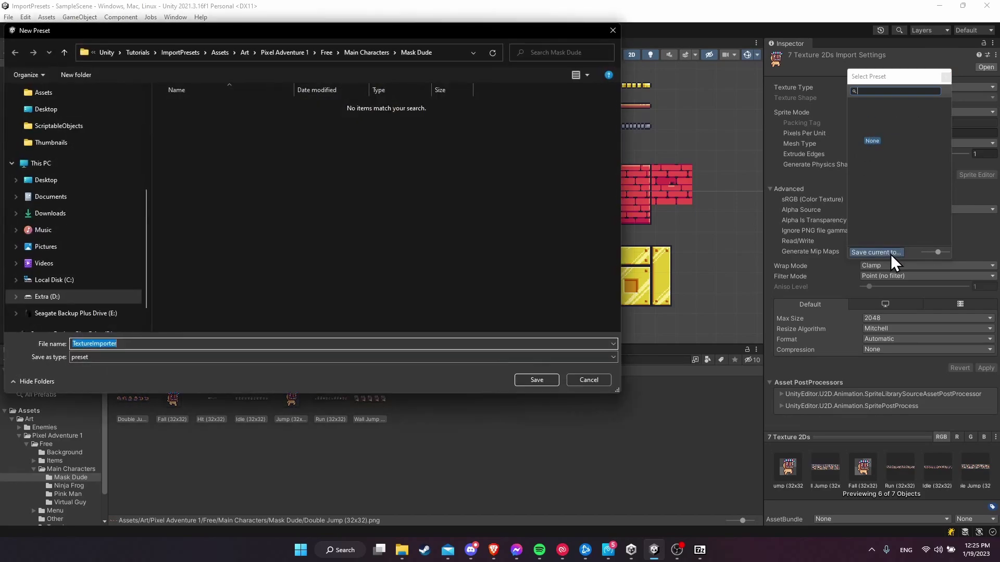
drag(324, 30, 479, 70)
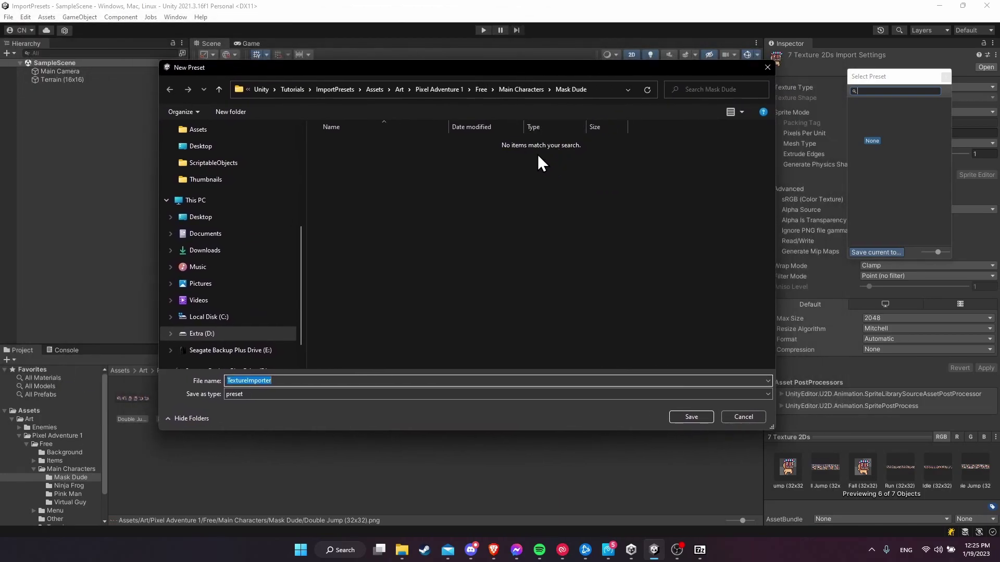
click(399, 90)
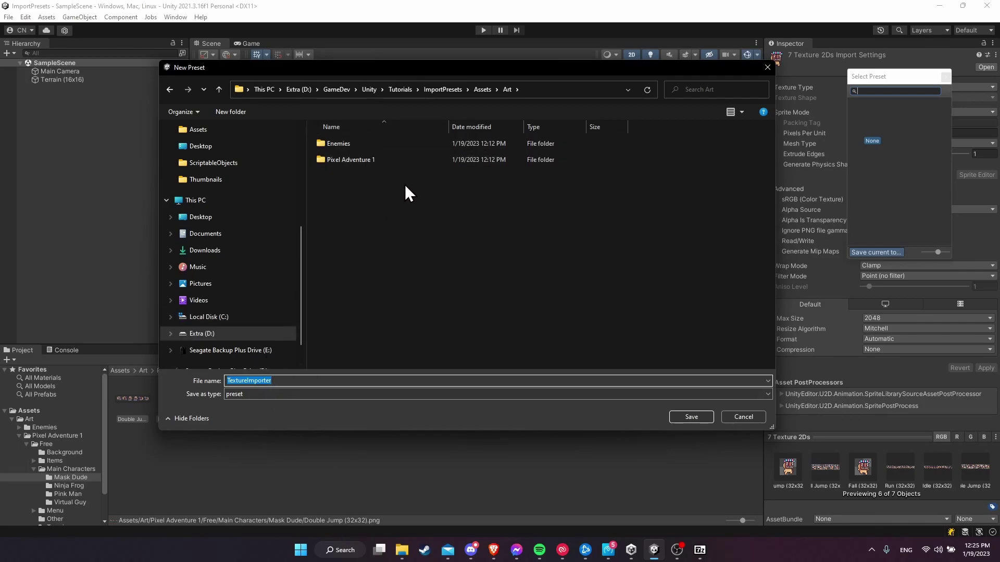
click(317, 381)
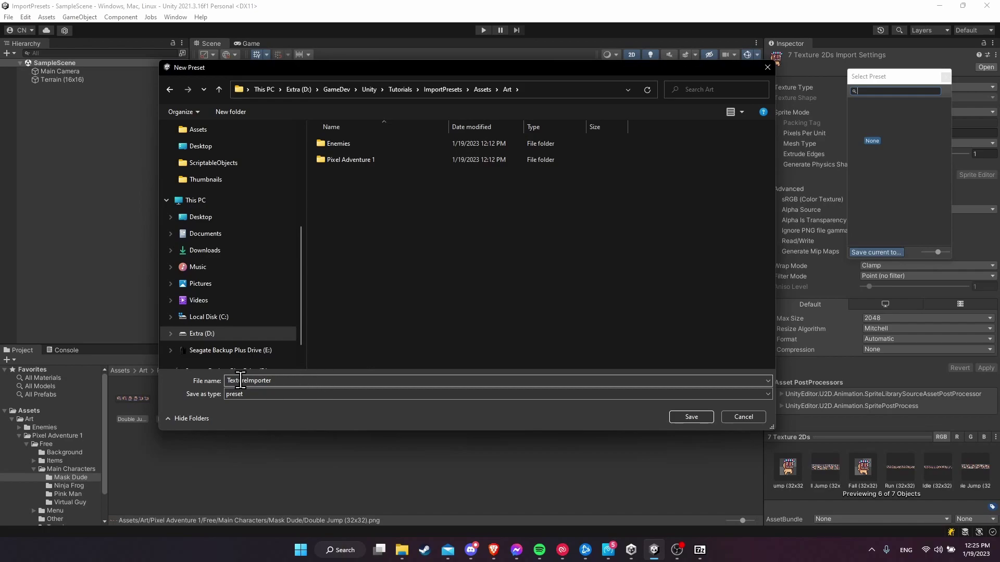
double_click(239, 381)
text(Pixel)
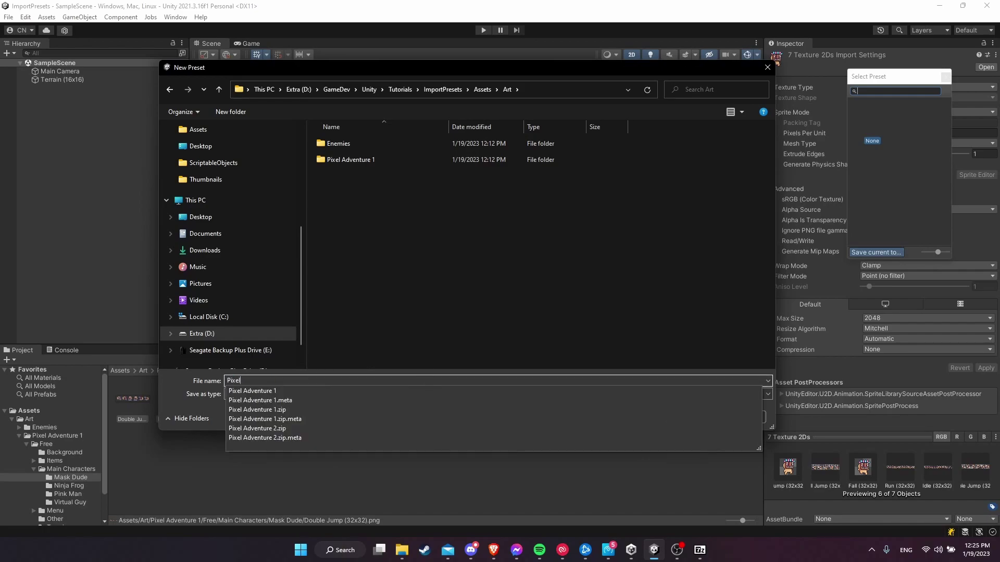
text(TextureImporter)
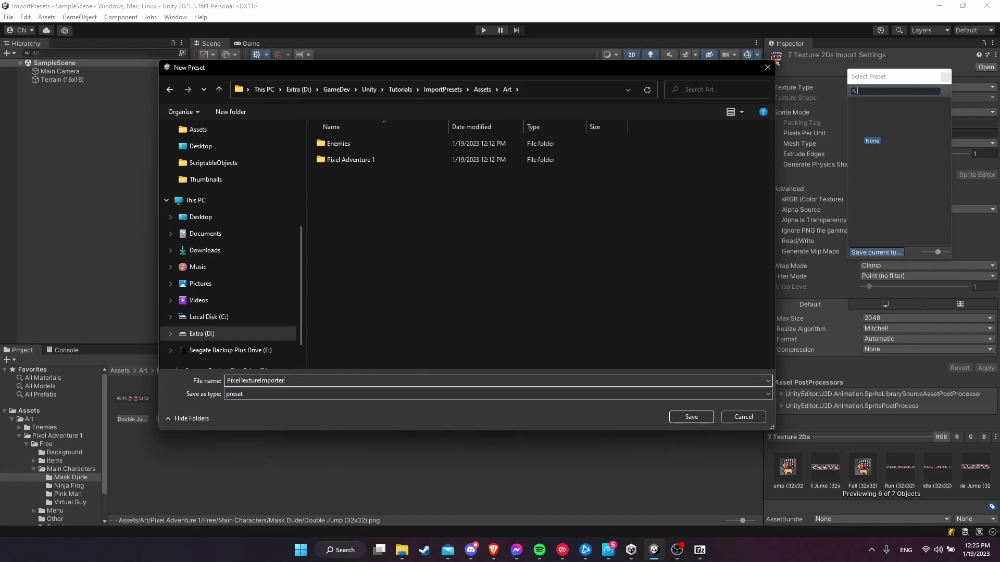
Confirm the preset save, then open the Art folder and inspect the PixelTextureImporter preset asset.
click(681, 417)
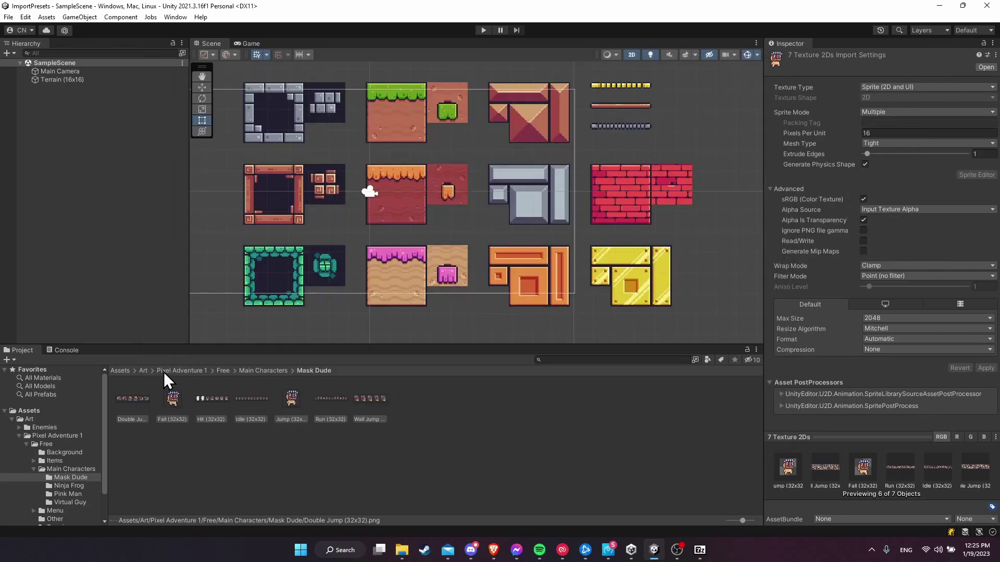
click(143, 370)
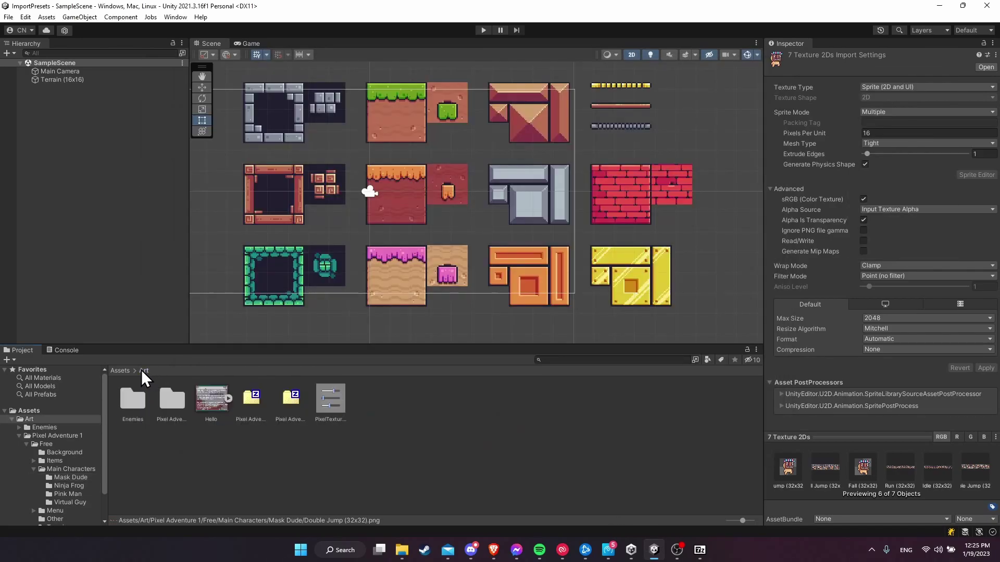
click(318, 402)
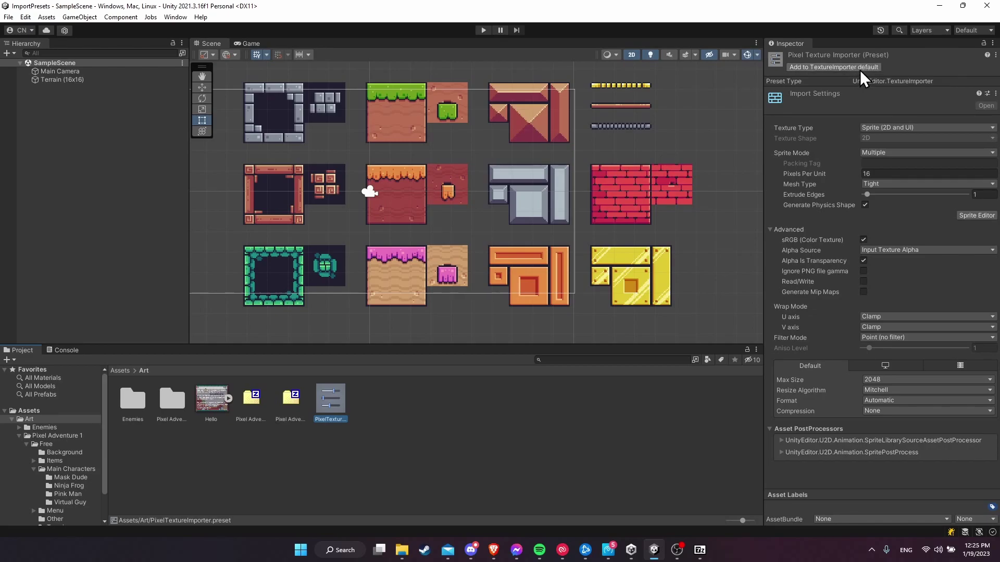
click(23, 17)
In Project Settings' Preset Manager, add a TextureImporter default preset entry found by searching 'textu'.
click(81, 354)
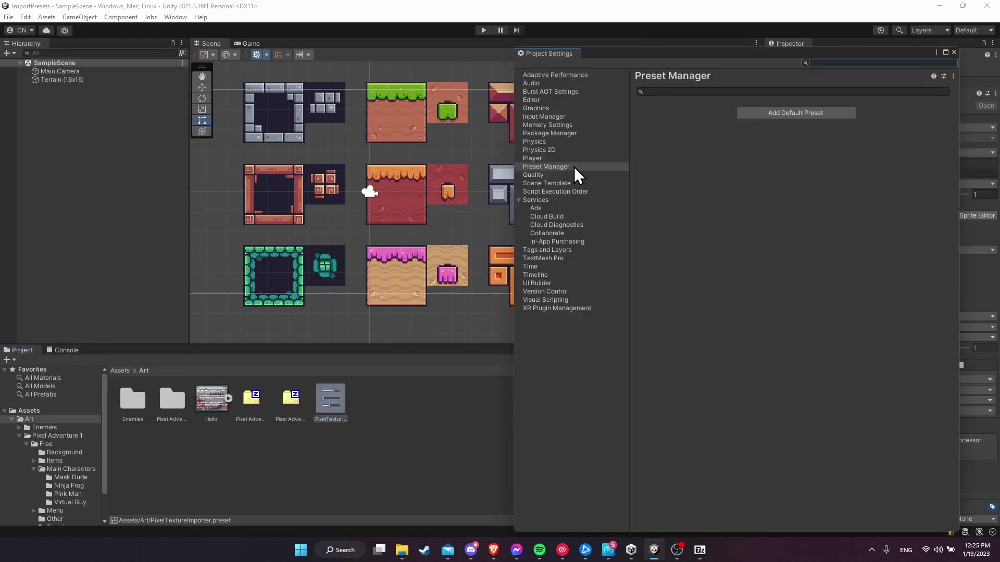
click(767, 114)
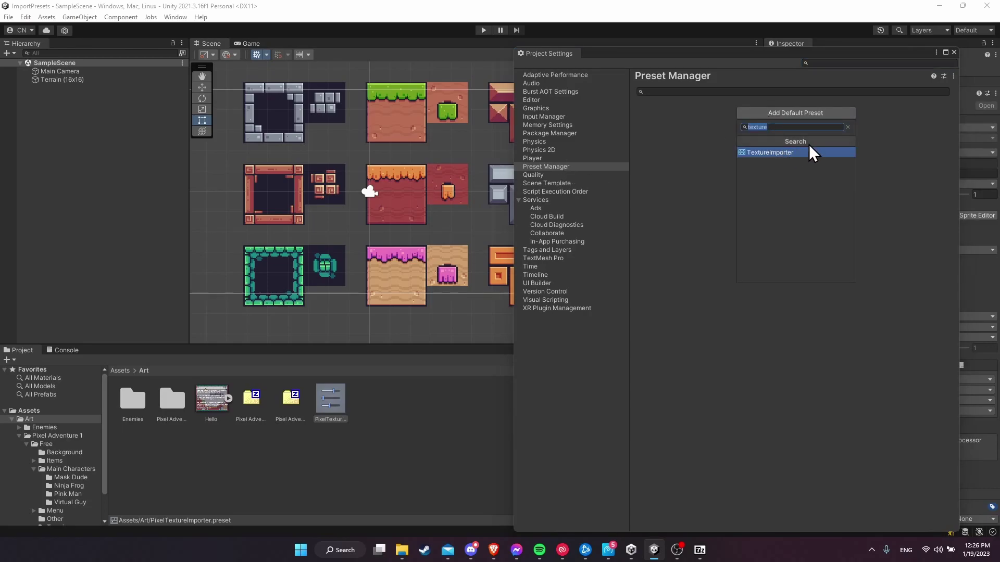
click(848, 127)
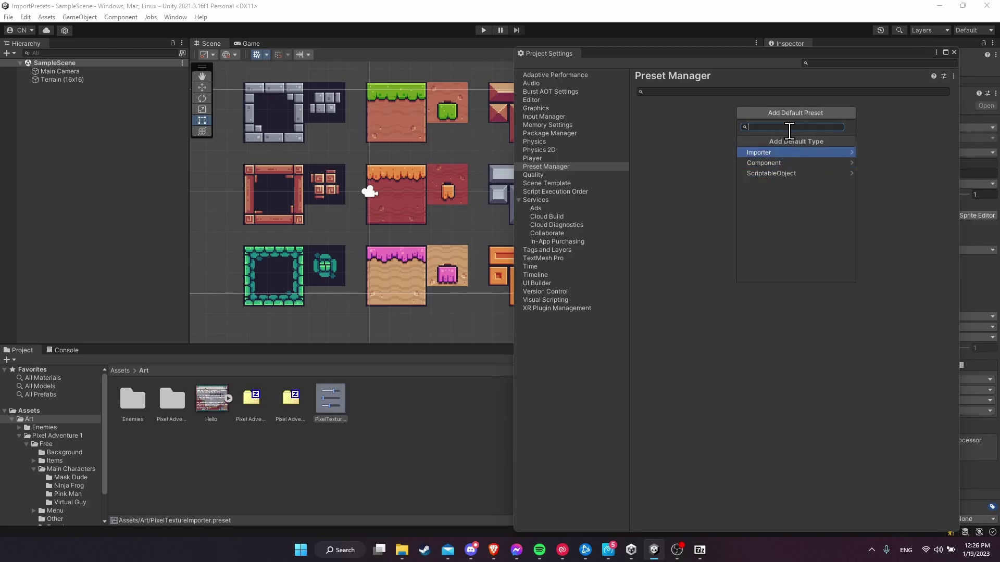
text(texture)
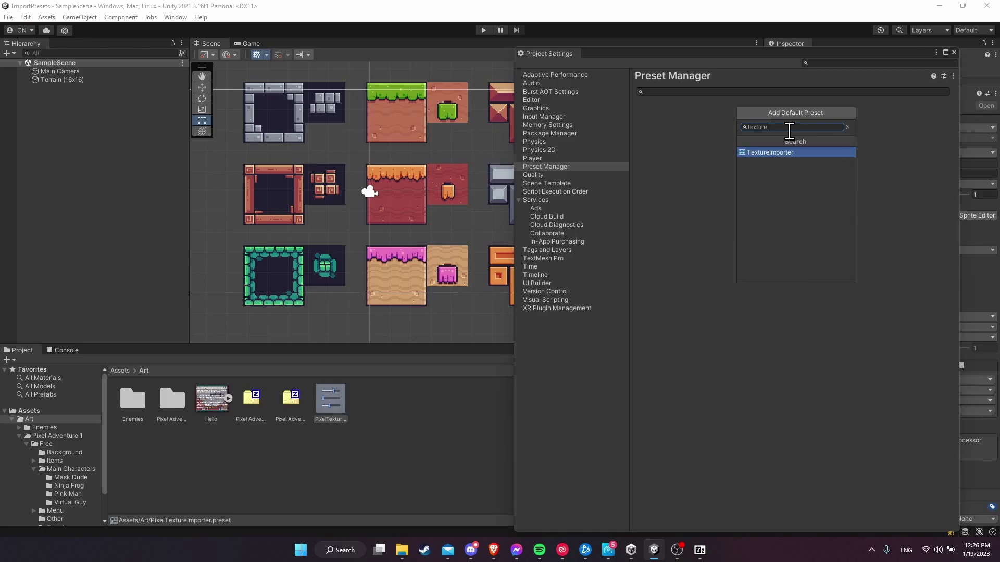
click(795, 151)
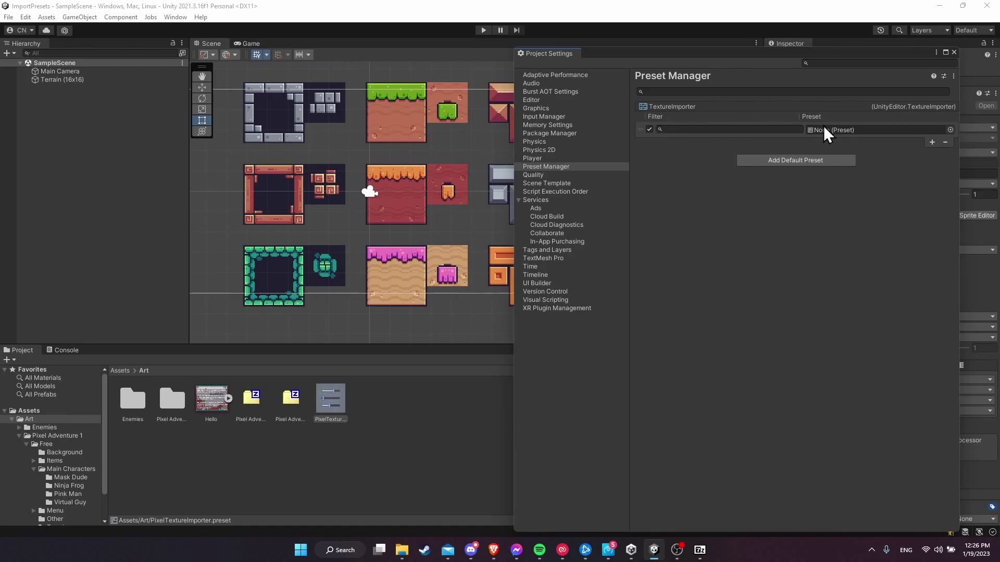
Pick PixelTextureImporter as the TextureImporter row's preset and move Project Settings aside to reveal the Inspector.
click(949, 130)
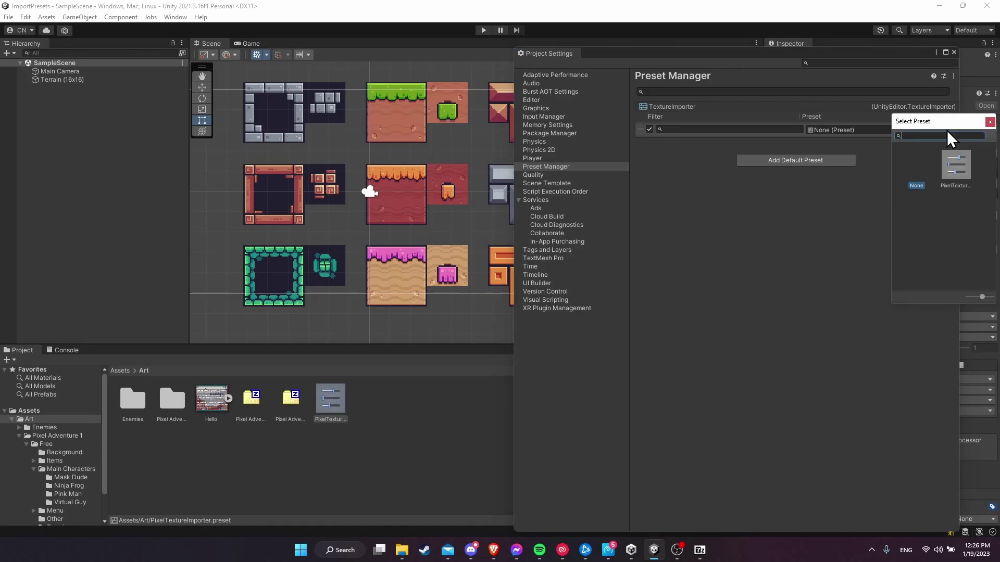
double_click(957, 165)
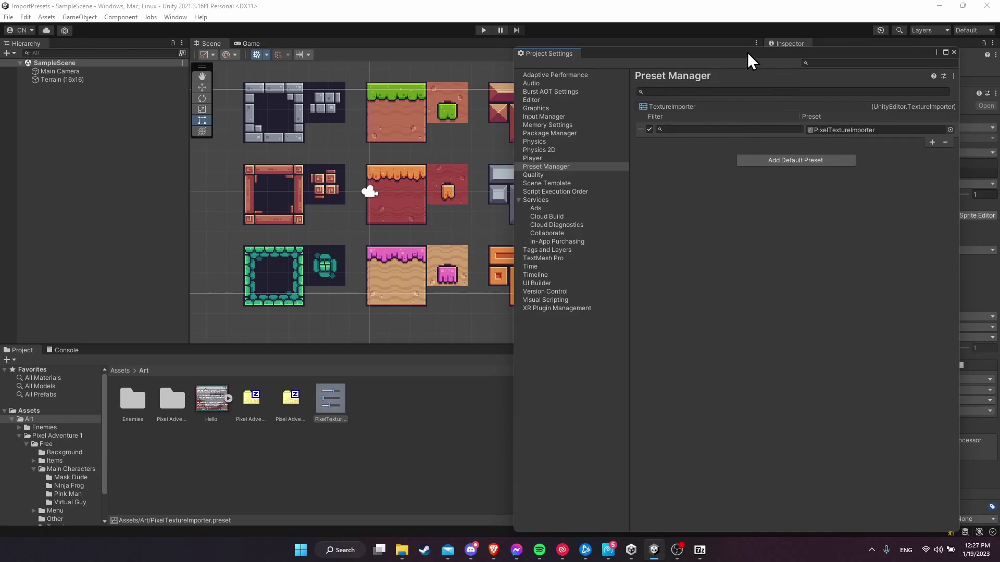
drag(748, 52, 664, 54)
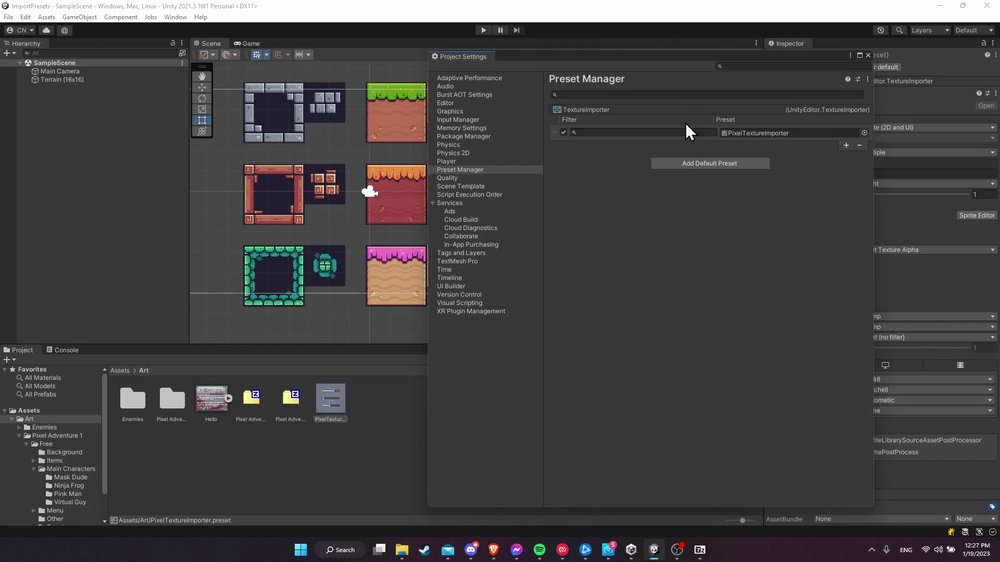
drag(708, 58, 561, 59)
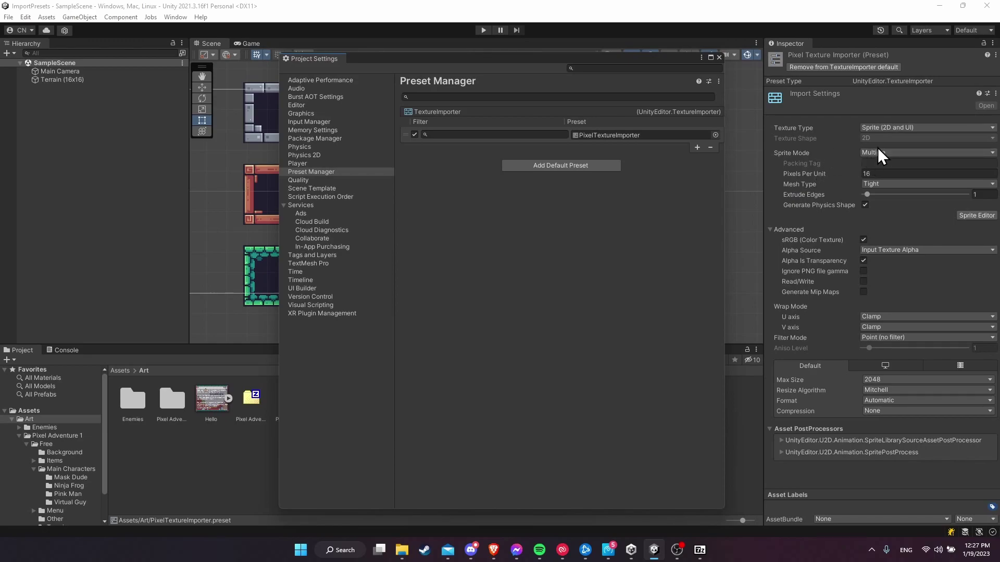
key(alt+Tab)
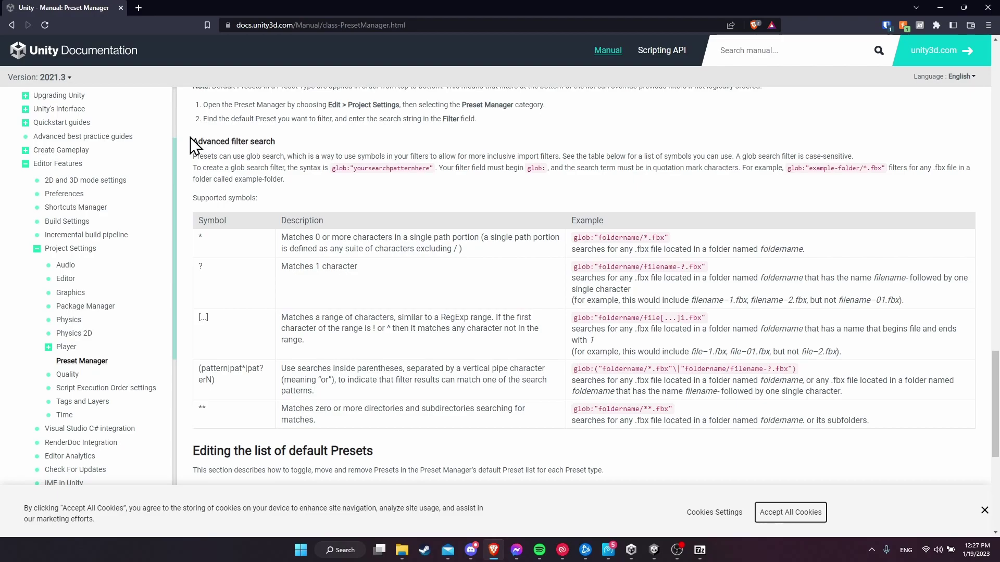
drag(190, 136, 256, 151)
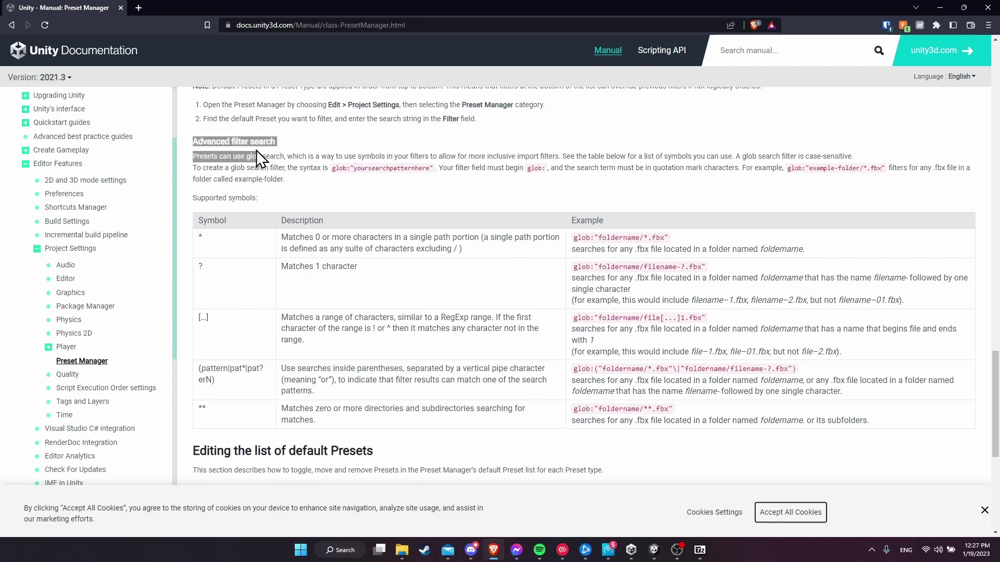
click(292, 148)
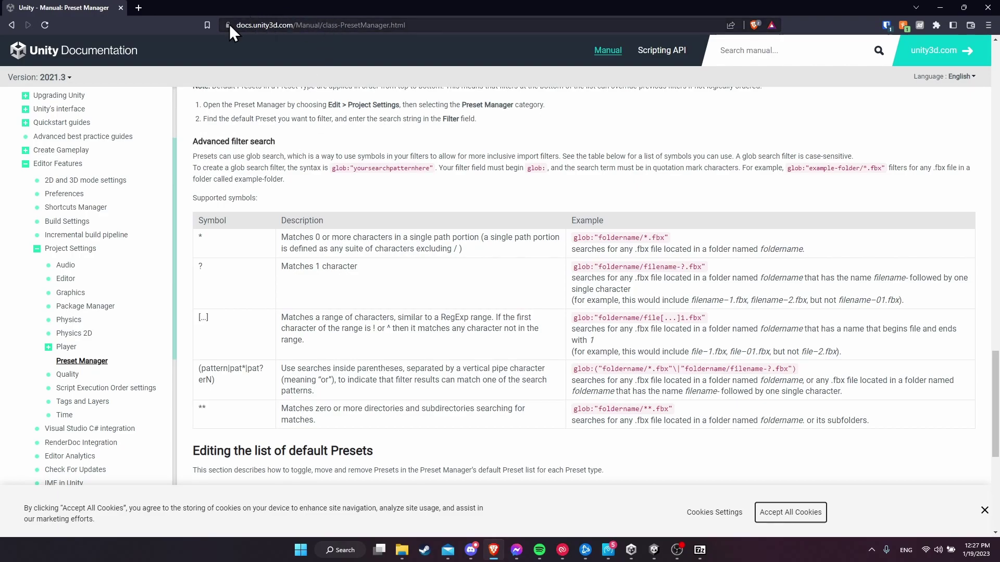
drag(318, 24, 437, 25)
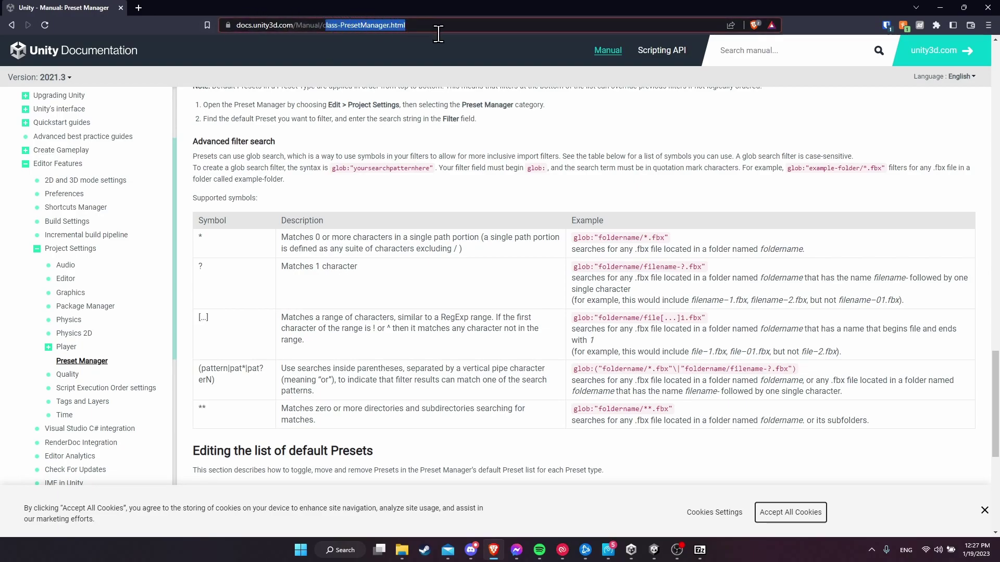
click(551, 197)
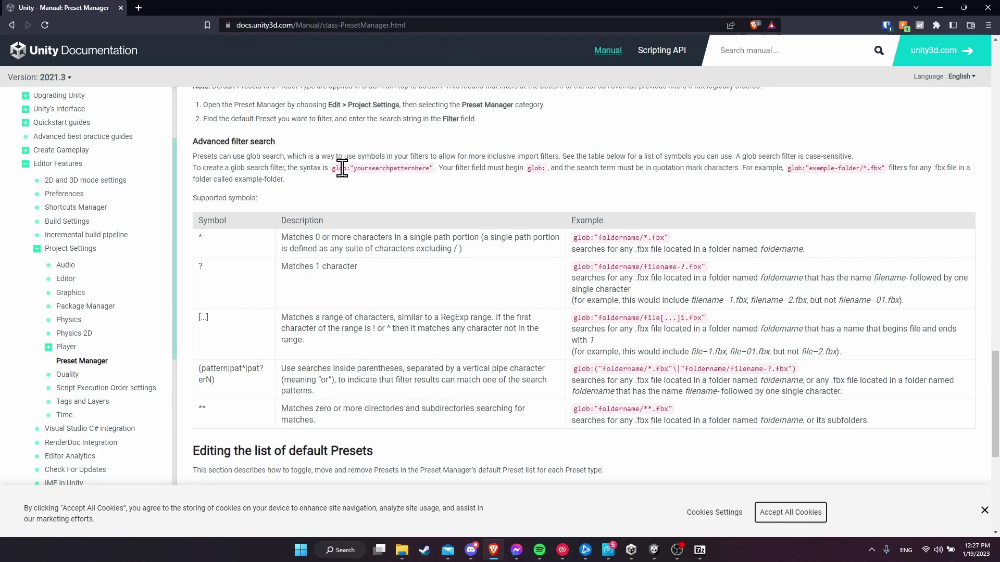
drag(331, 168, 350, 168)
click(423, 201)
drag(573, 238, 673, 267)
click(610, 239)
drag(601, 239, 650, 239)
drag(649, 238, 666, 239)
click(648, 238)
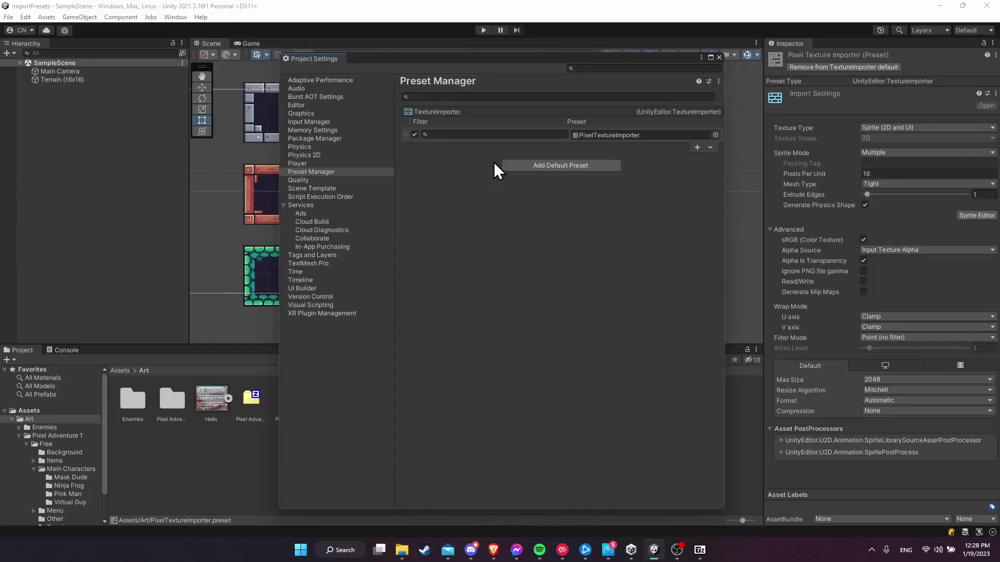
Add a second TextureImporter preset row and dock Project Settings beside the Scene/Game views.
key(alt+Tab)
click(697, 147)
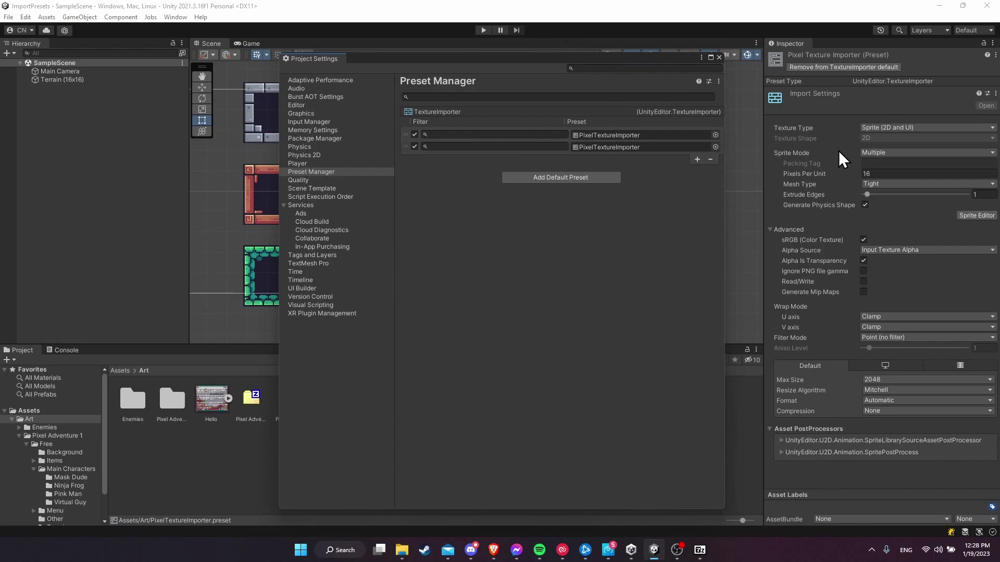
drag(610, 52, 759, 68)
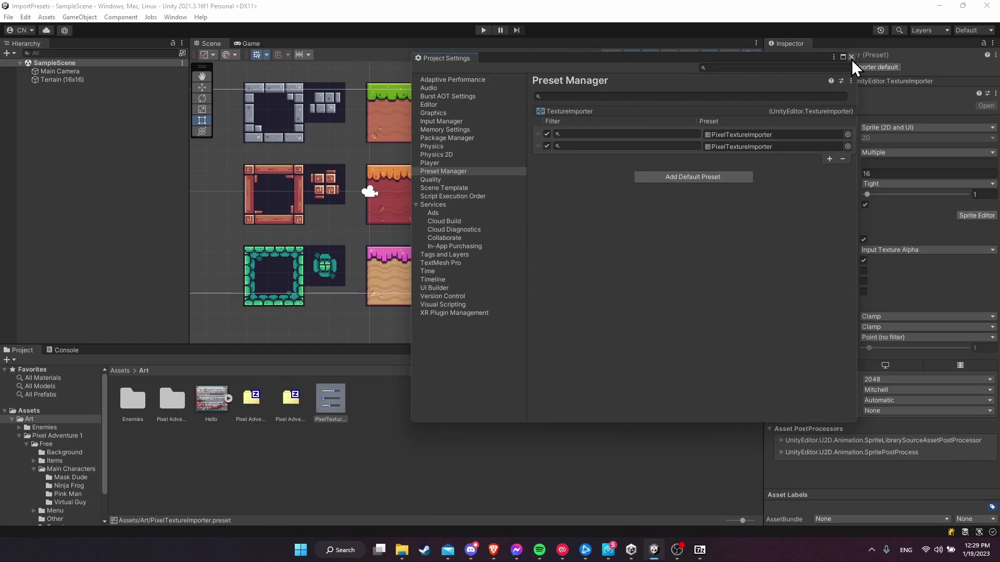
drag(465, 56, 291, 50)
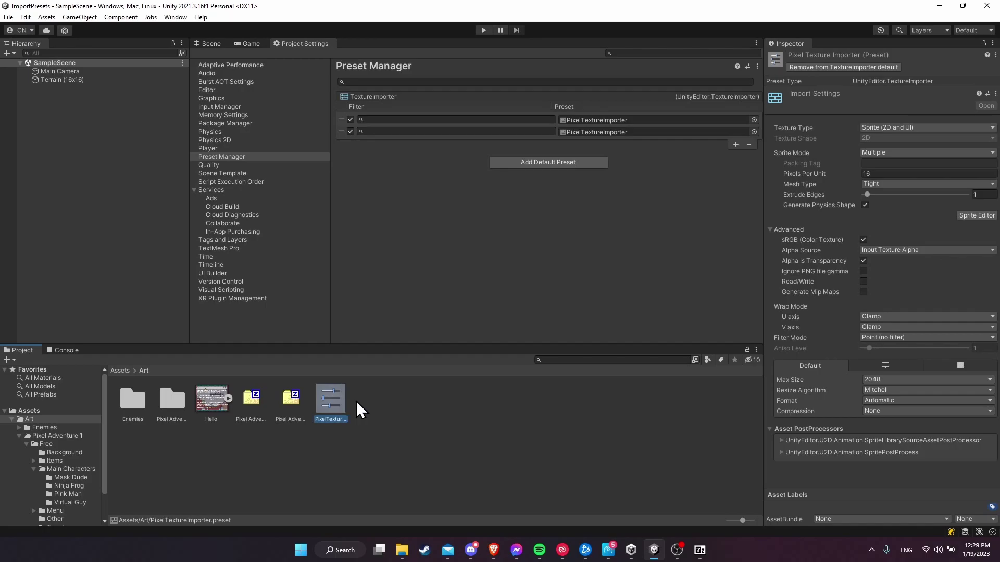
Duplicate the preset, rename the copy SingleMode-PixelTextureImporter, and assign PixelTextureImporter 1 to the first row.
key(ctrl+d)
click(370, 402)
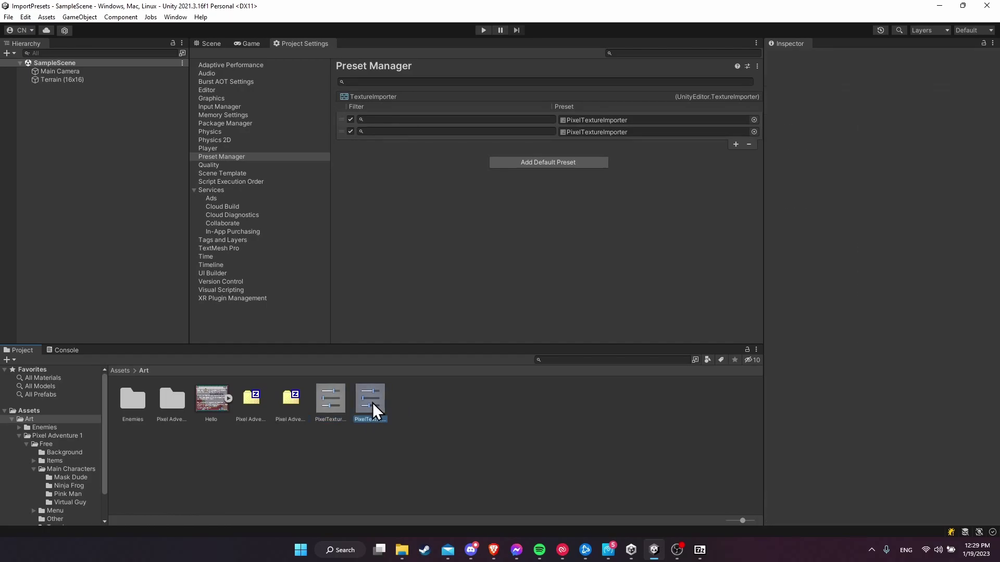
key(Home)
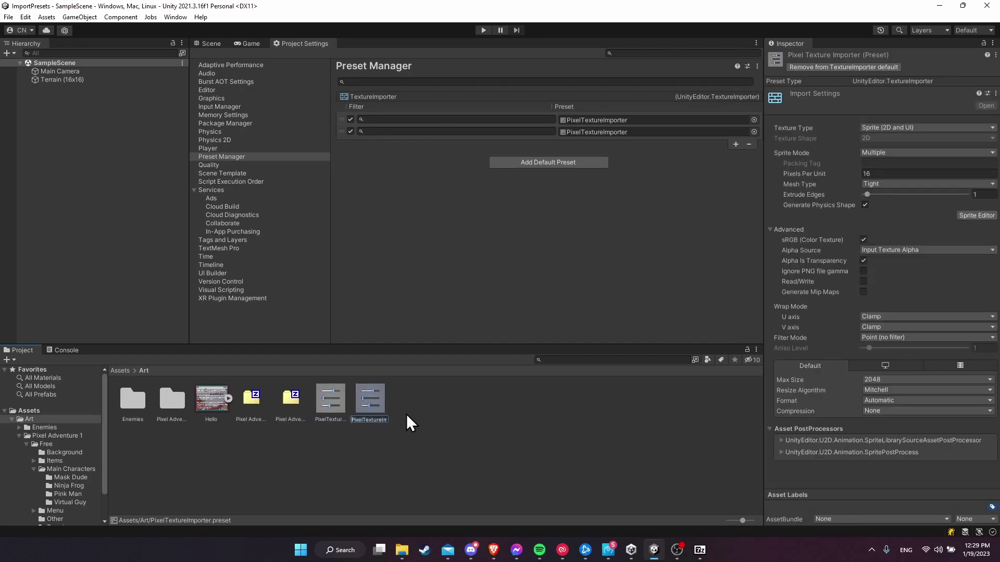
text(S)
text(ingleMode-)
key(Return)
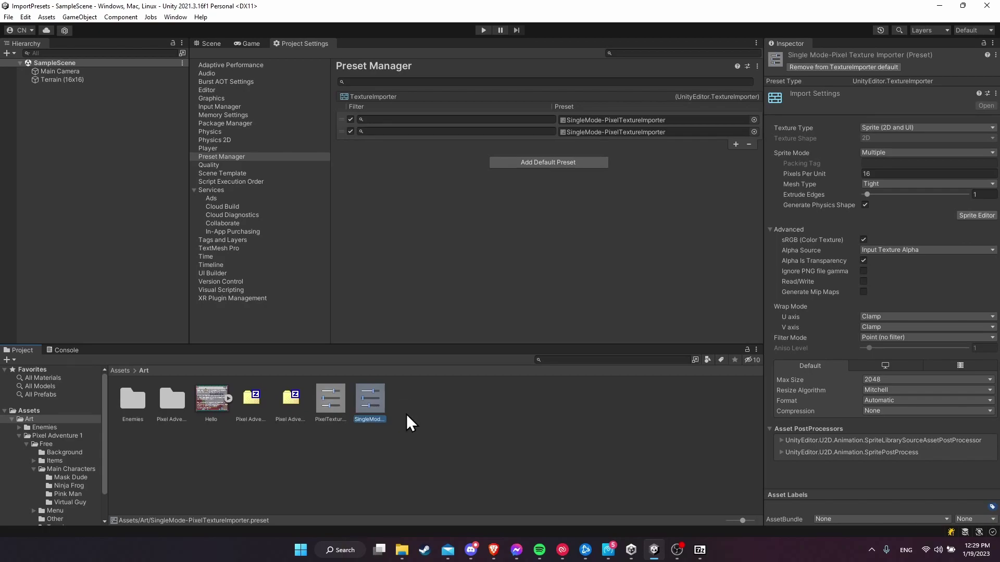
drag(328, 395, 623, 122)
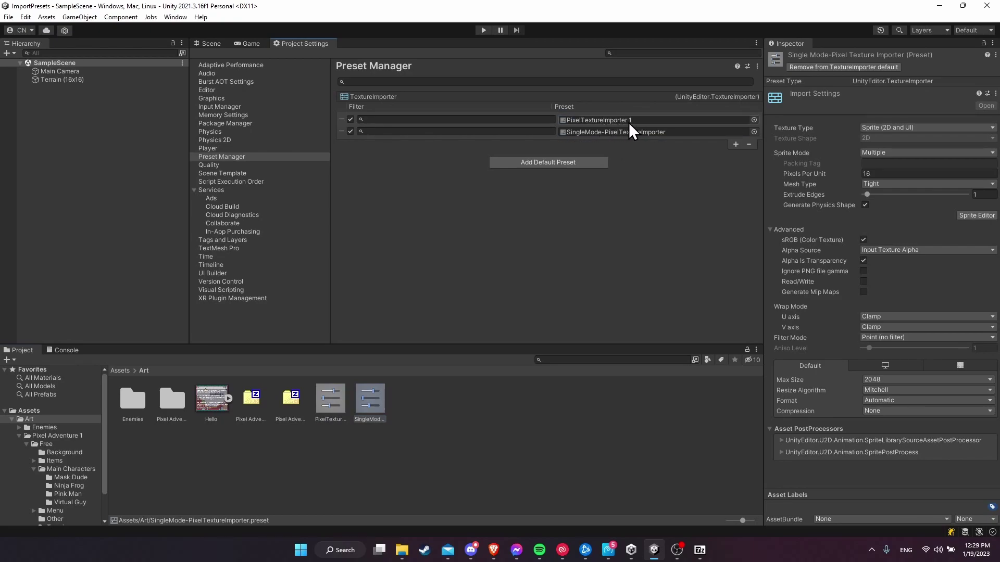
Rename the PixelTextureImporter 1 preset asset back to PixelTextureImporter.
click(335, 393)
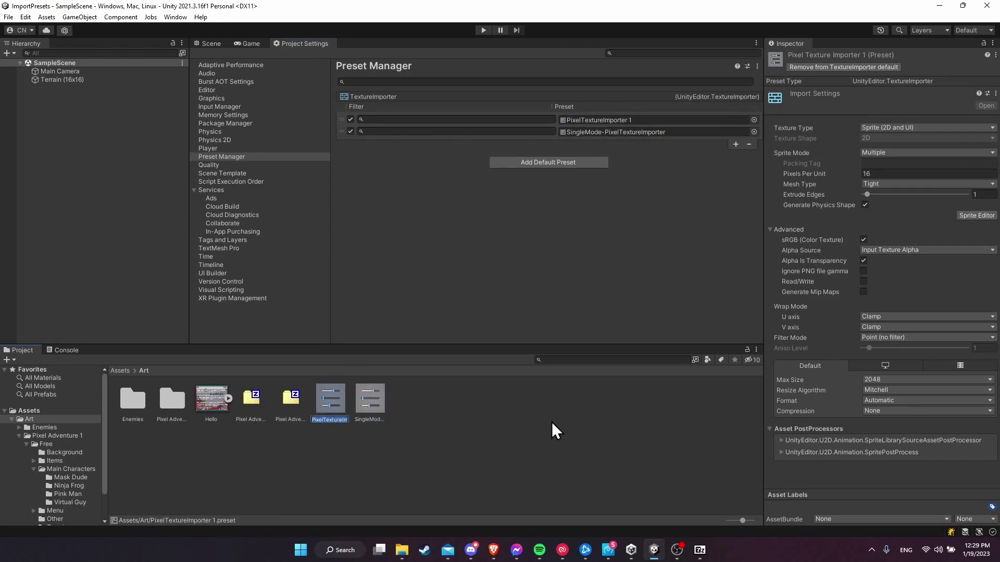
key(End)
key(BackSpace)
key(BackSpace)
key(Return)
Enter the filter glob:"Art/Icons/*" in the second TextureImporter row.
click(518, 132)
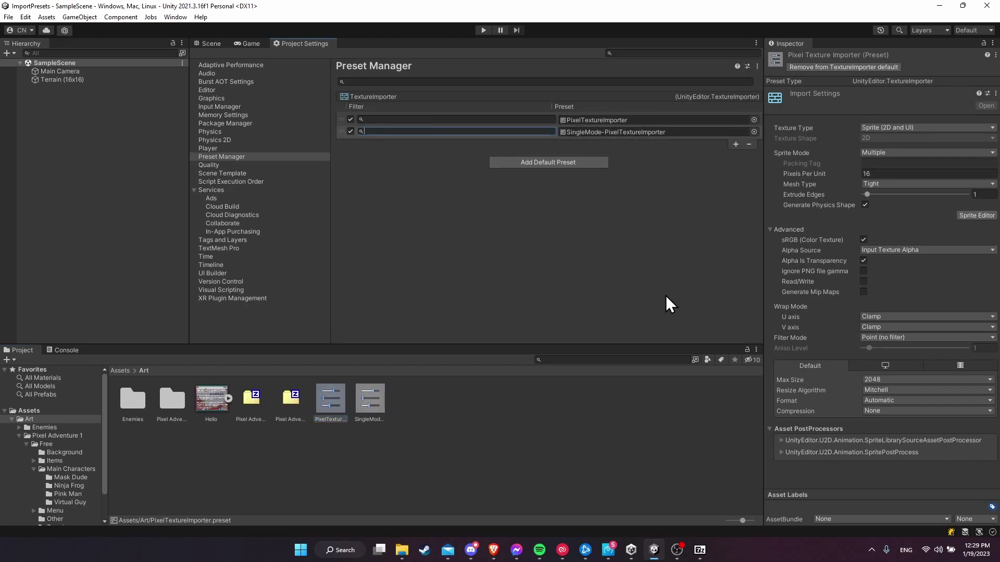
text(glob:)
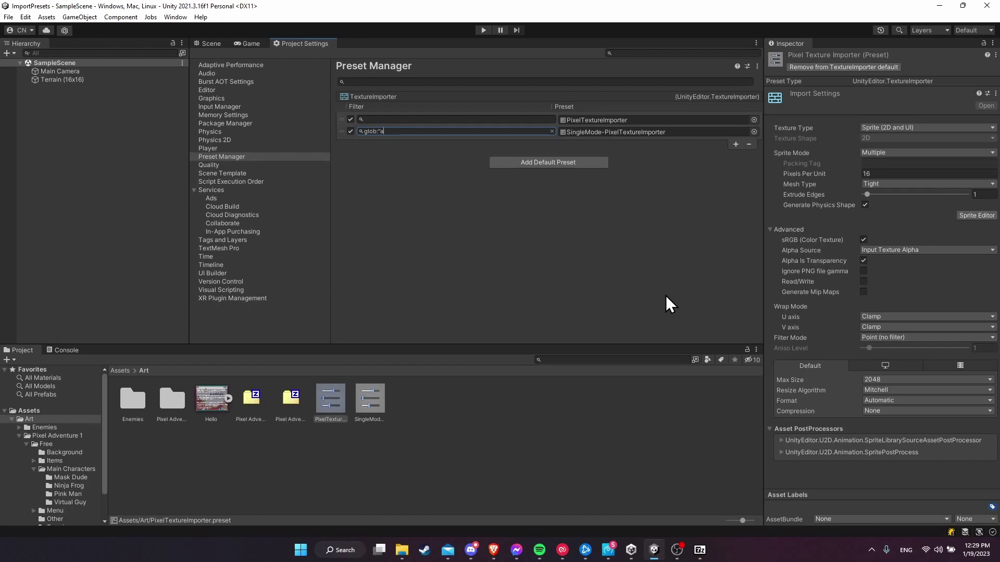
text("Art/Icons/*")
Back in the Scene view, delete the Enemies and Pixel Adventure 1 folders from Art.
click(211, 42)
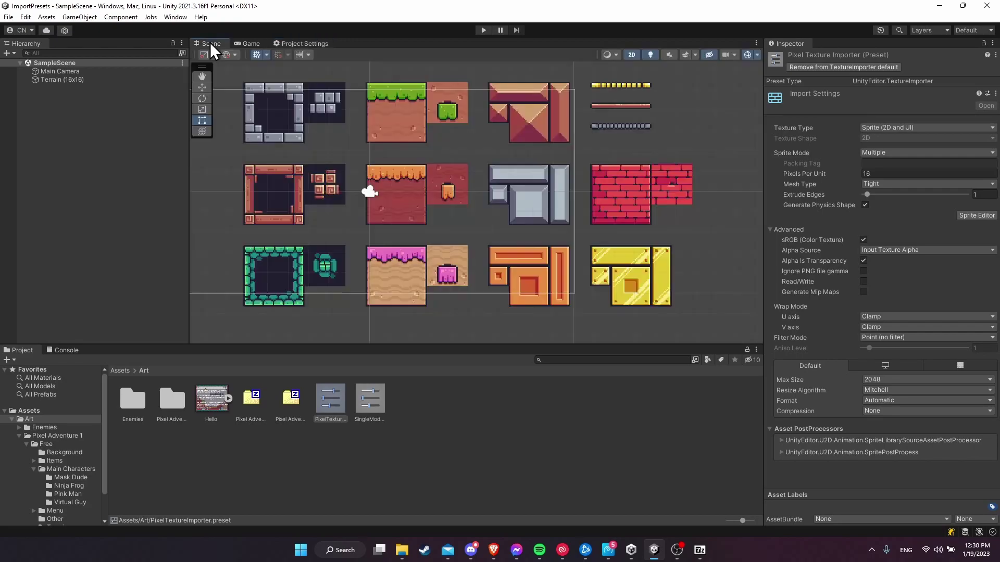
click(526, 429)
click(19, 435)
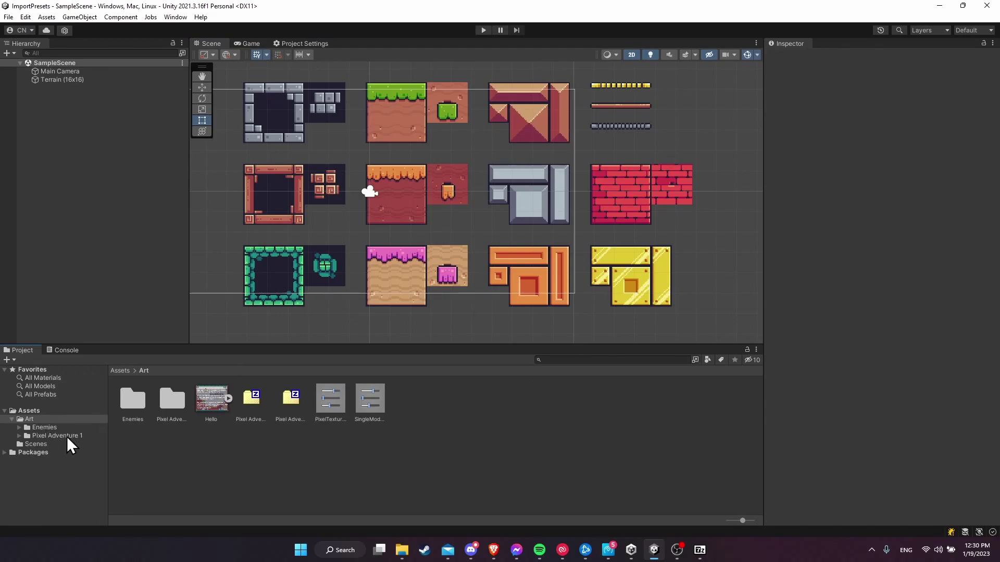
click(68, 427)
shift+click(69, 435)
right_click(69, 435)
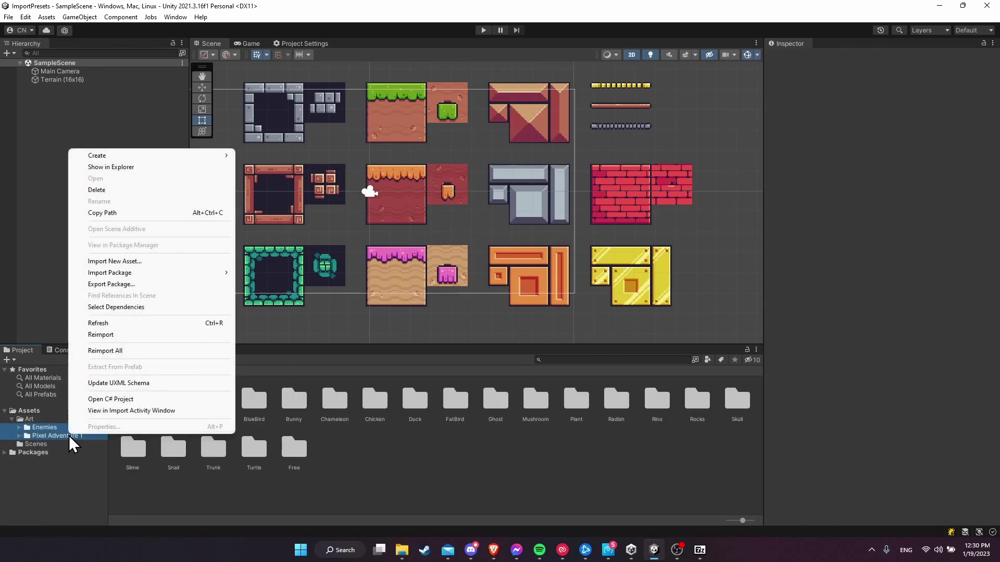
click(124, 190)
click(532, 297)
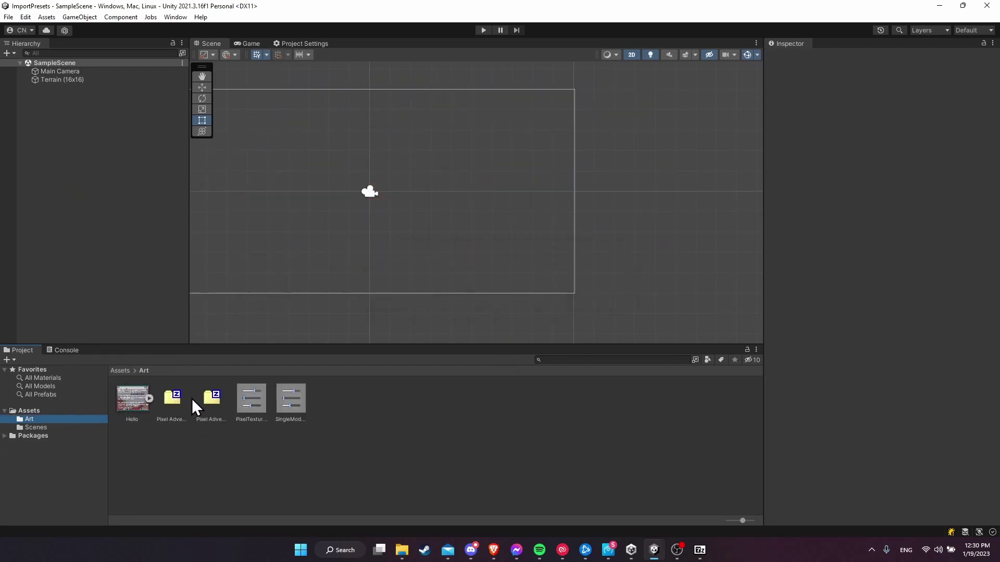
Reveal Art in File Explorer and extract the Pixel Adventure archive's Free folder into Art.
right_click(43, 418)
click(136, 155)
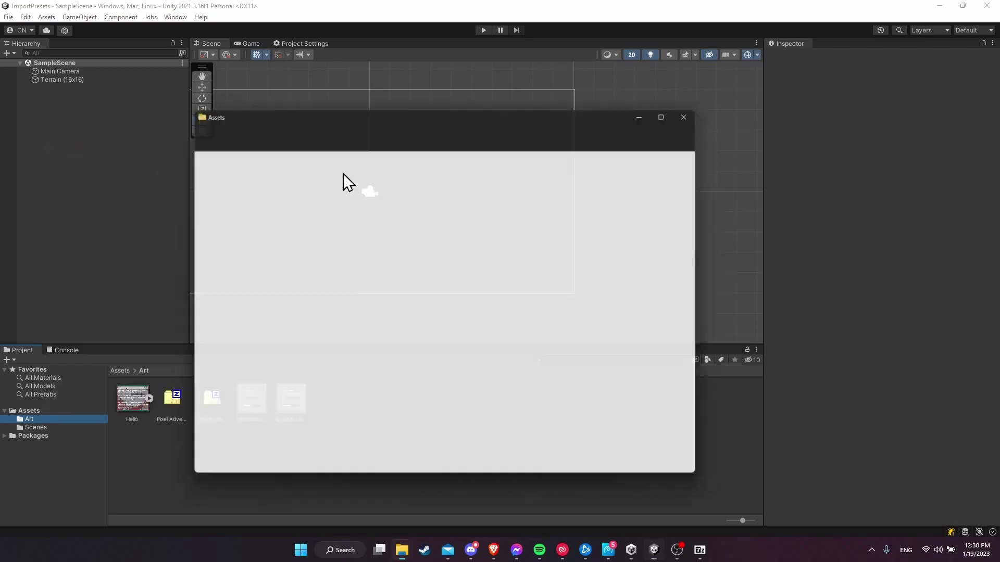
drag(418, 108, 649, 99)
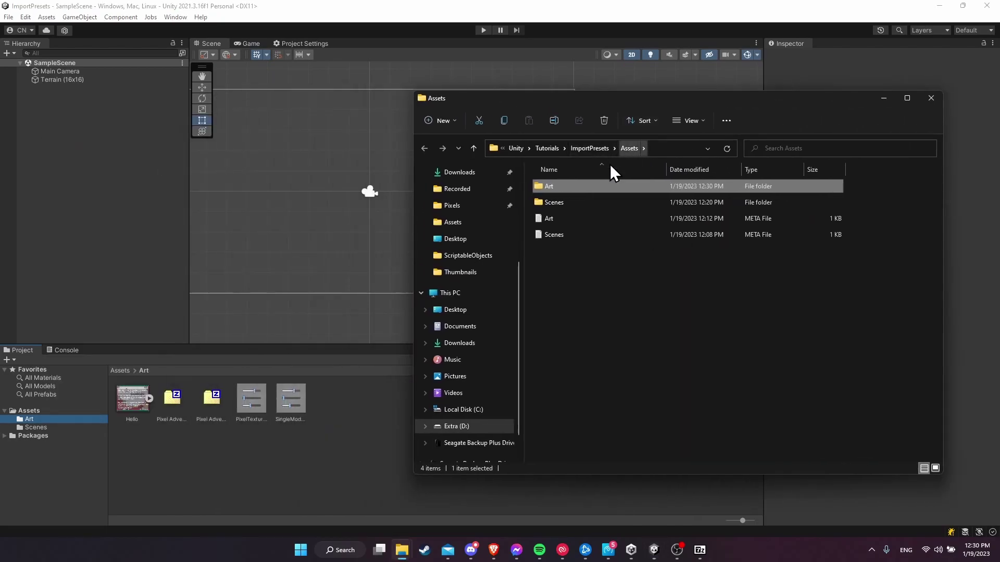
double_click(592, 188)
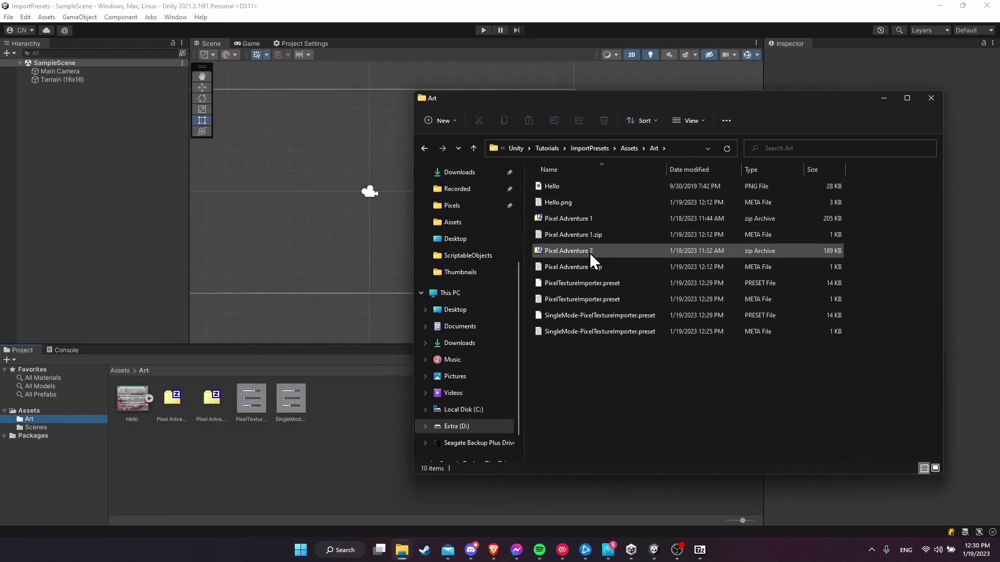
click(590, 252)
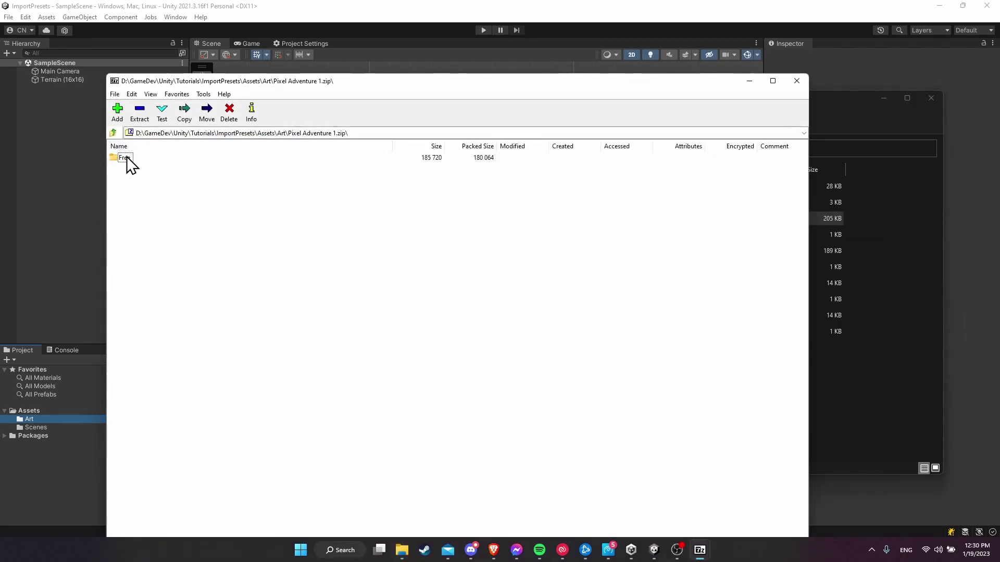
drag(149, 186, 546, 209)
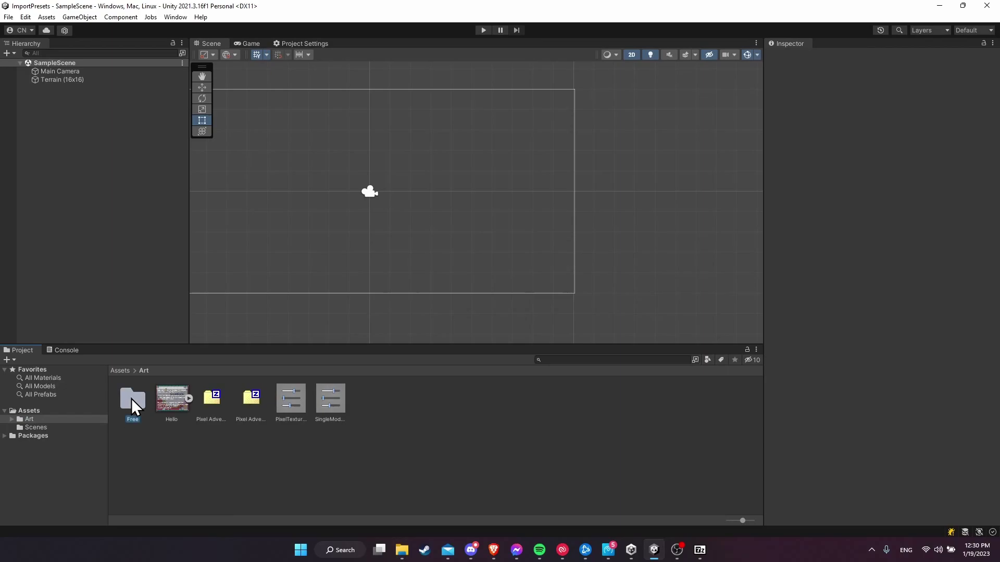
Inspect the import settings of the AngryPig Hit 1 sprite in the extracted Enemies folder.
double_click(164, 398)
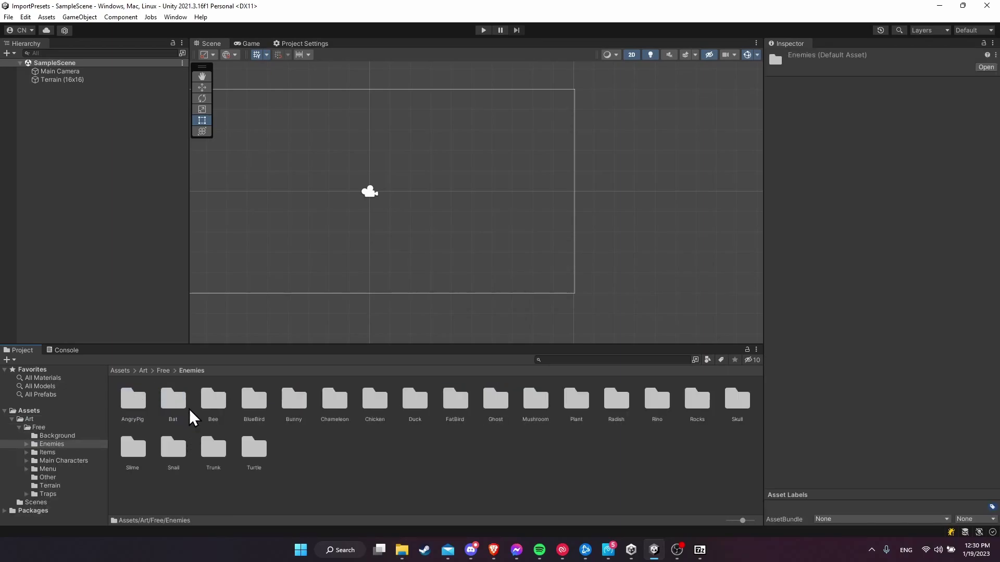
double_click(126, 399)
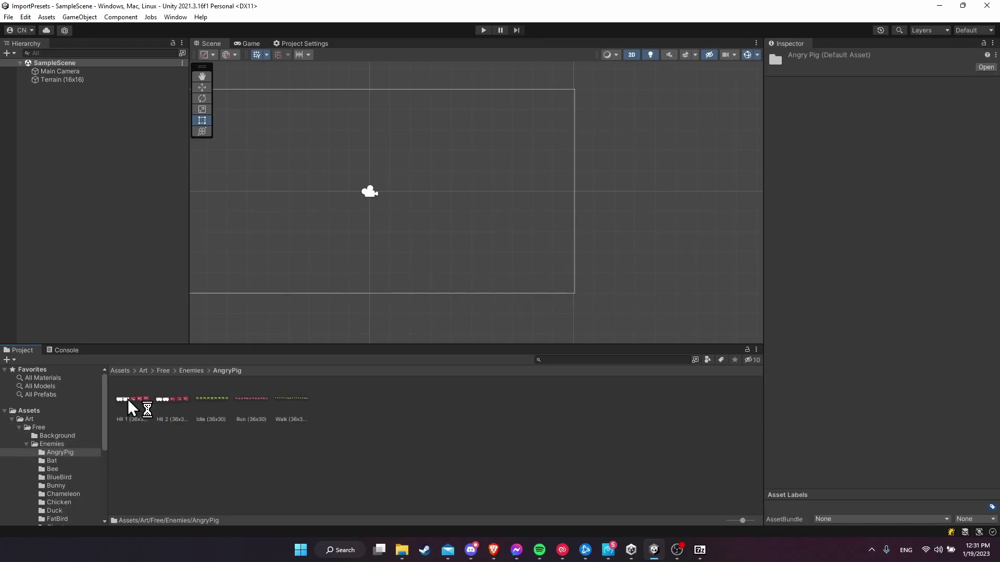
click(134, 403)
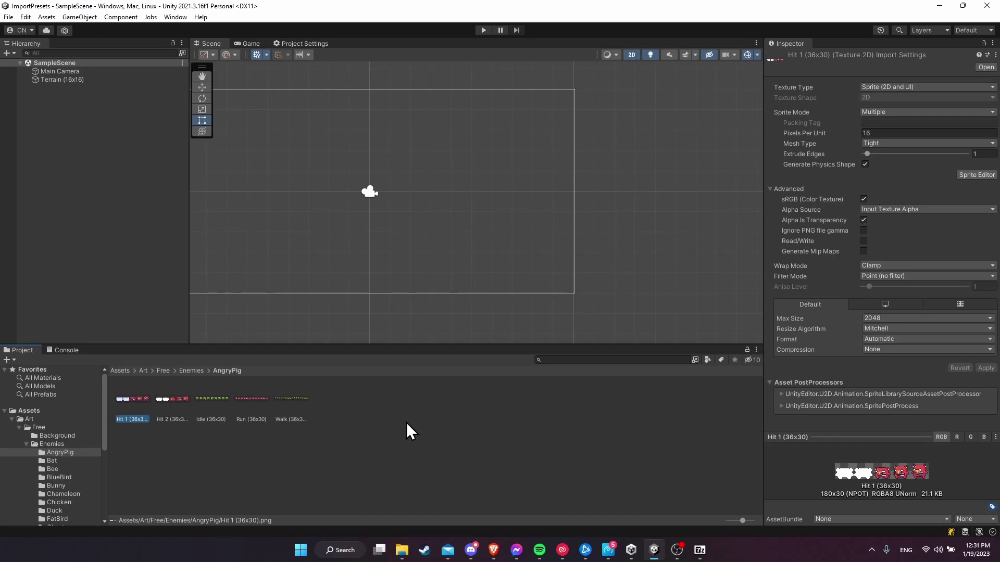
Create a new empty folder named Icons inside the Art folder.
click(20, 428)
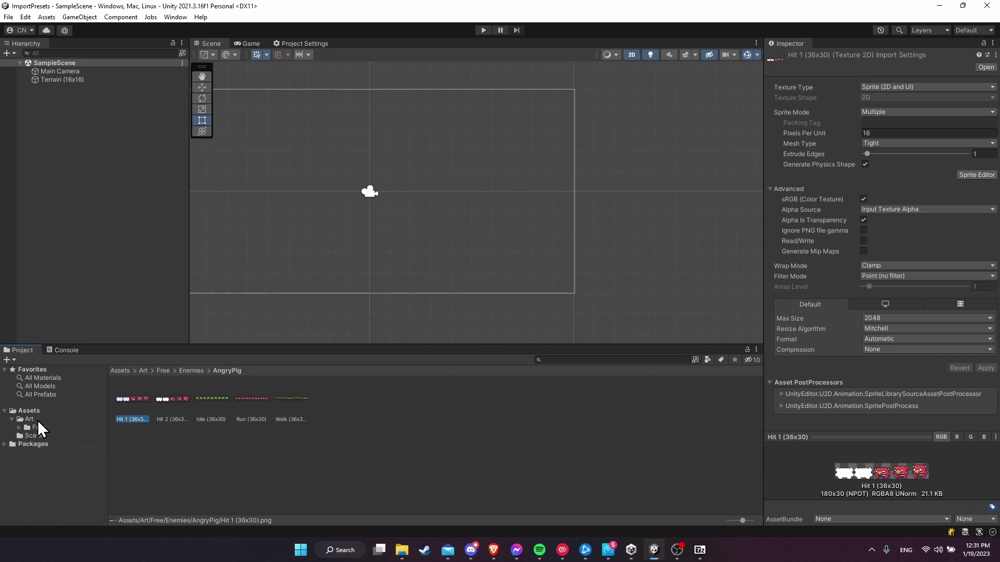
click(89, 420)
right_click(170, 425)
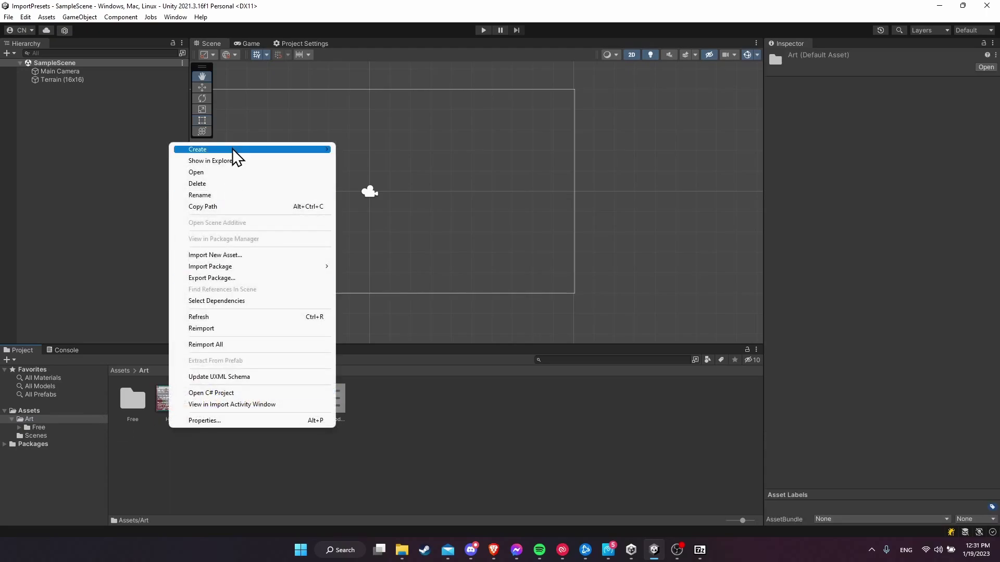
mouse_move(232, 148)
click(391, 71)
text(Icons)
key(Return)
key(Return)
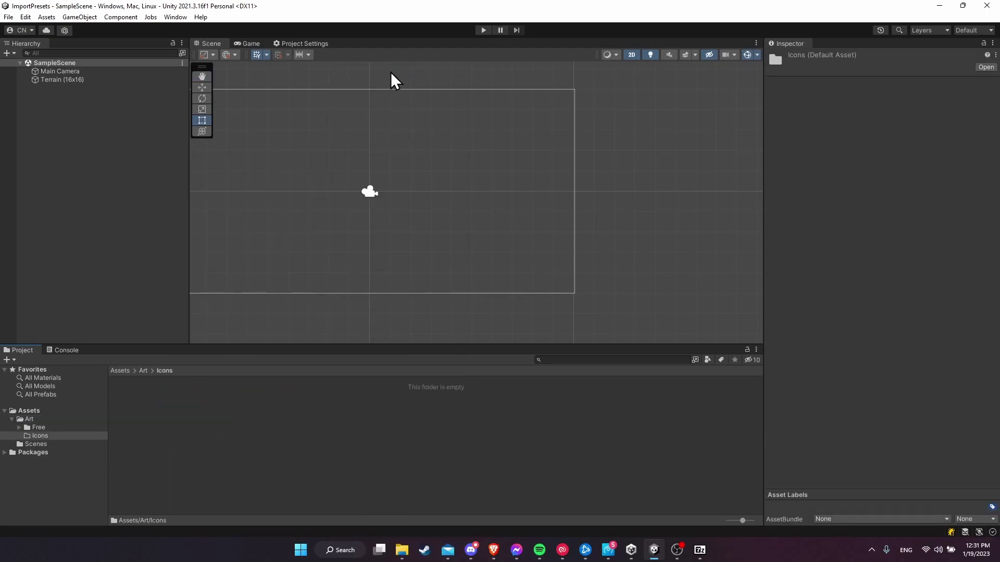
drag(564, 336, 538, 325)
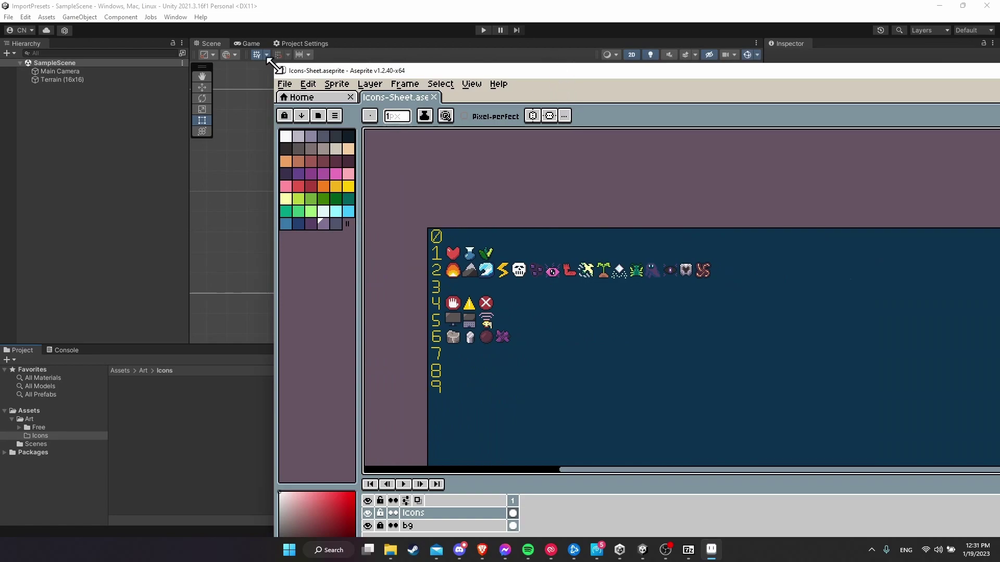
Export the Aseprite icon sheet via File > Export to Assets/Art/Icons as Icons-Sheet.png.
drag(313, 70, 231, 65)
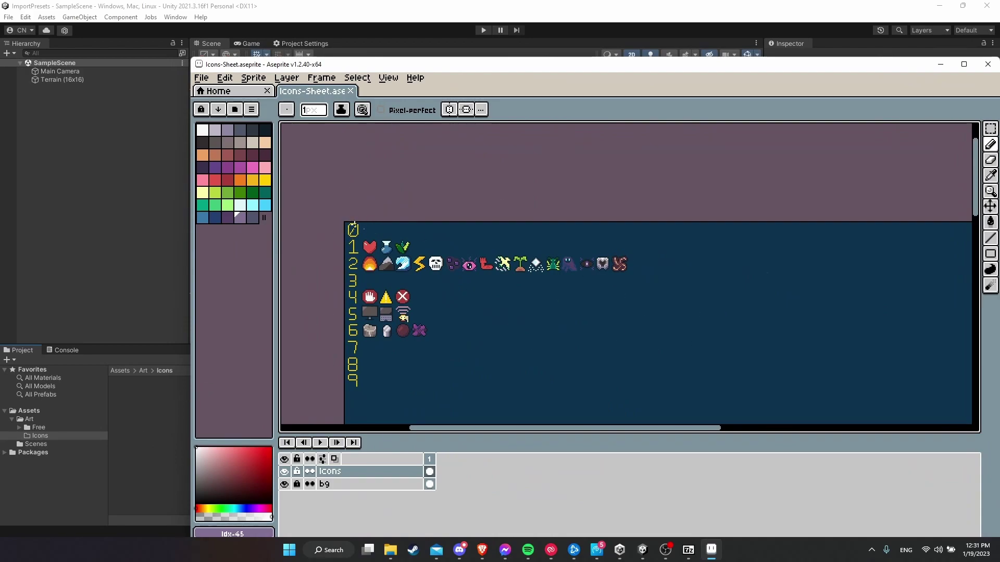
click(201, 78)
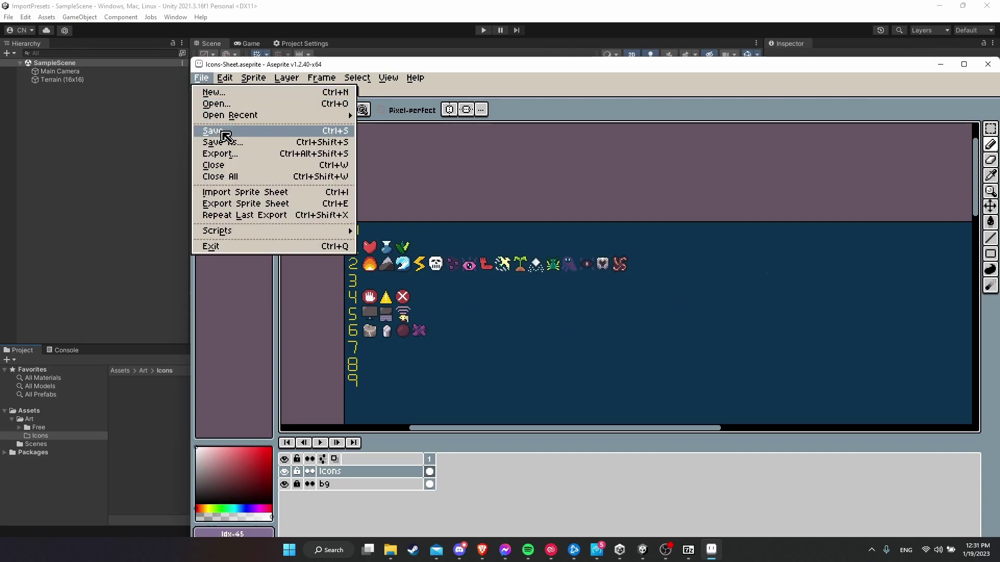
click(232, 156)
click(861, 349)
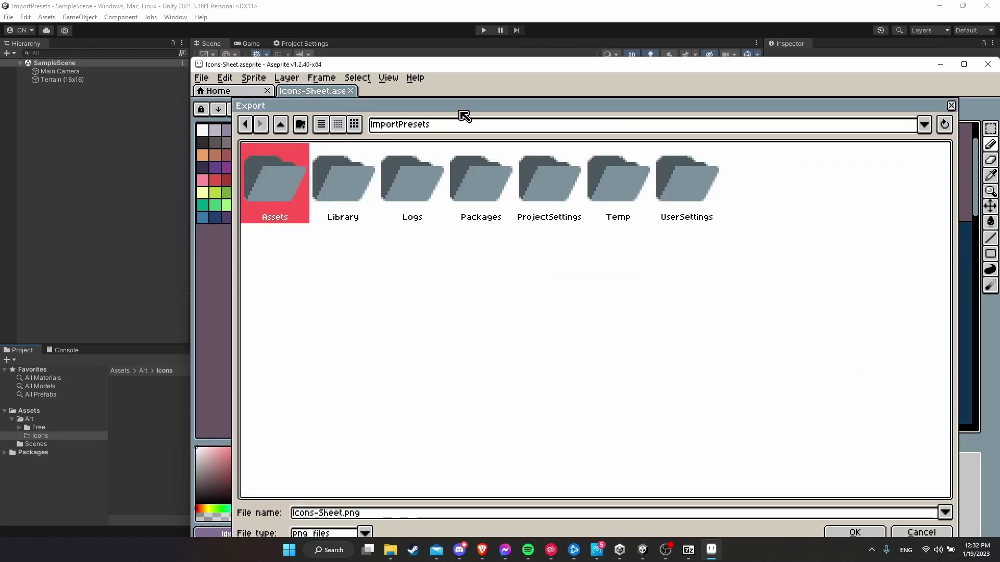
double_click(285, 190)
double_click(286, 189)
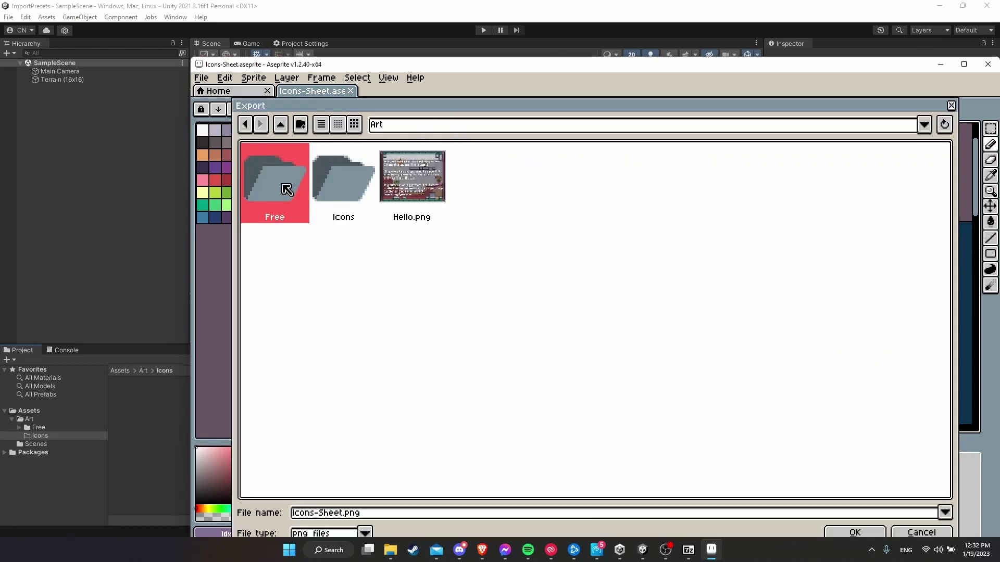
double_click(316, 191)
click(848, 532)
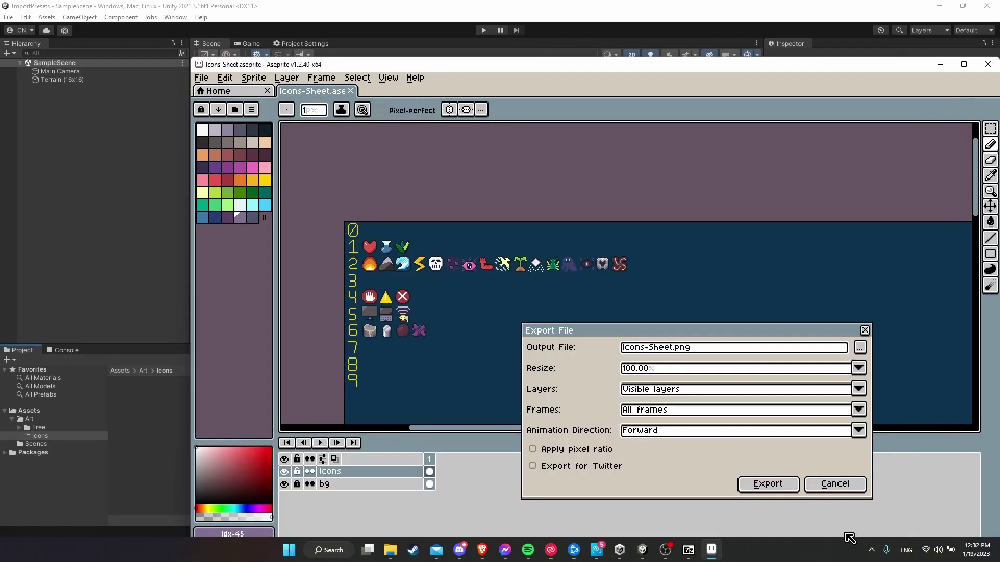
click(797, 488)
Check Icons-Sheet's import settings, then set the SingleMode-PixelTextureImporter preset's Sprite Mode to Single.
click(166, 424)
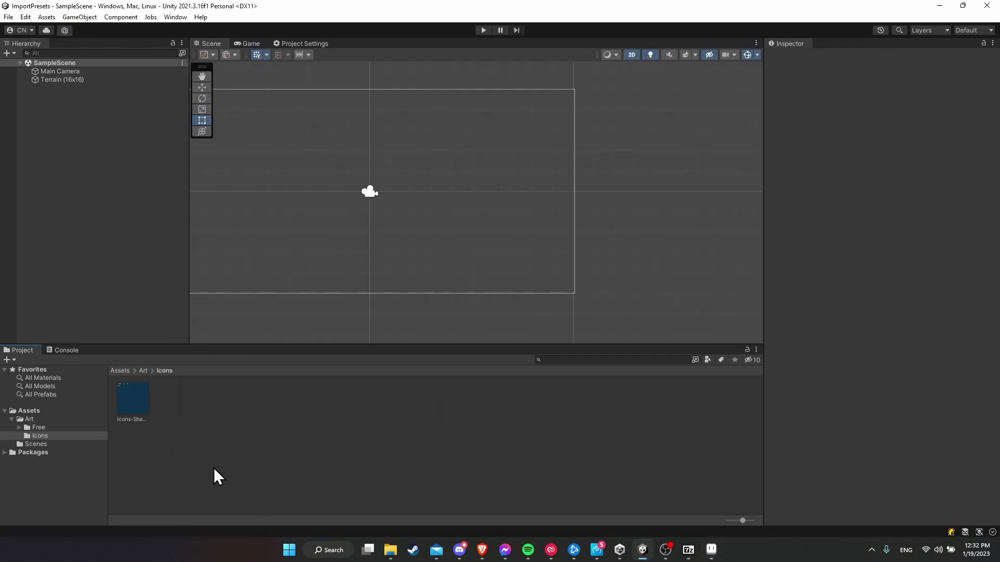
click(143, 394)
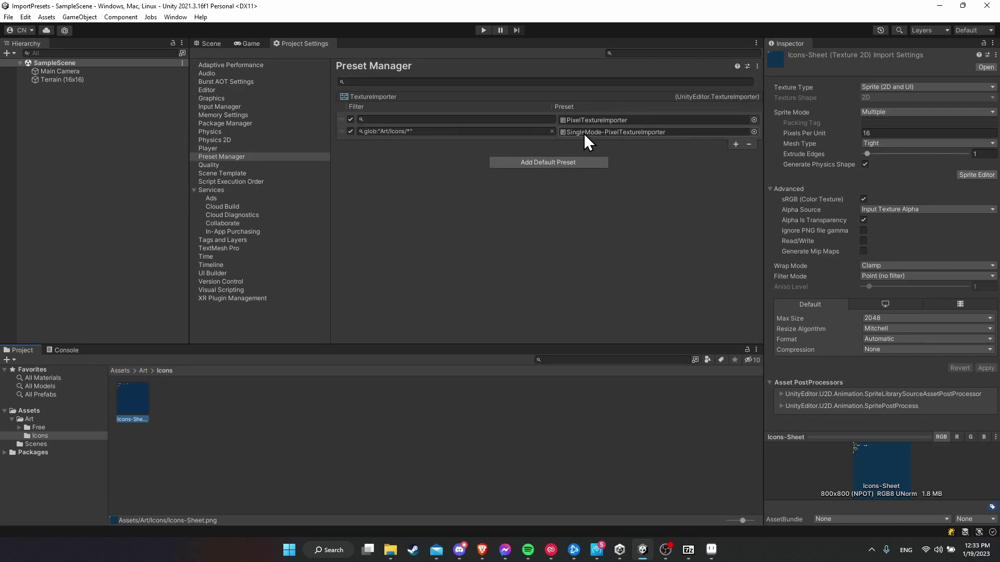
double_click(611, 133)
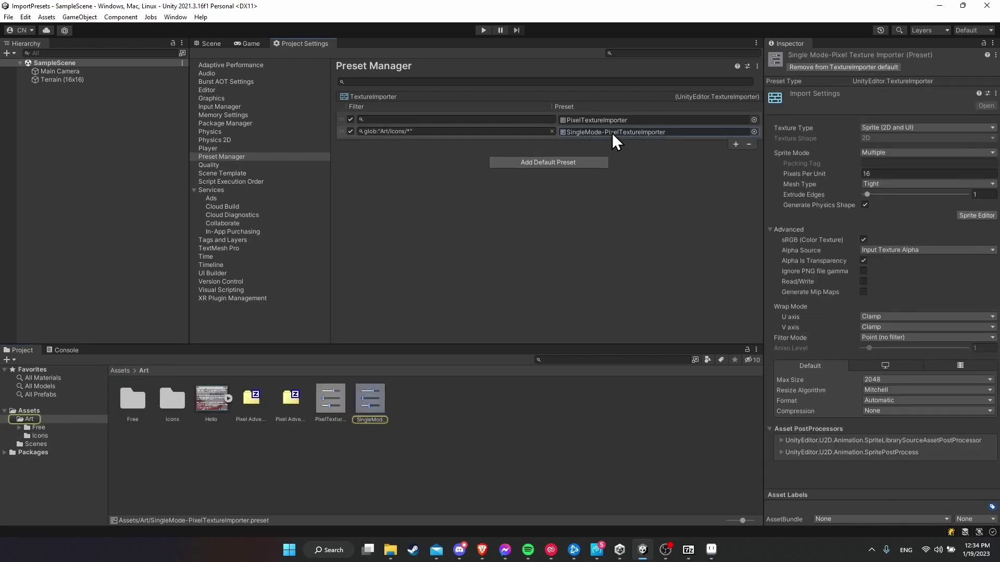
click(883, 151)
click(895, 165)
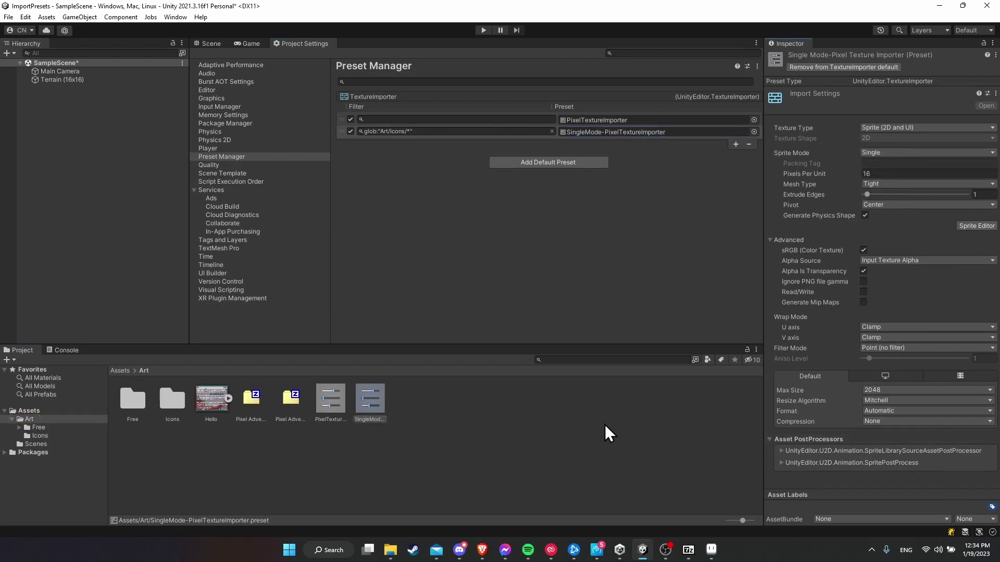
Delete the Icons-Sheet texture from the Icons folder.
click(39, 436)
click(136, 401)
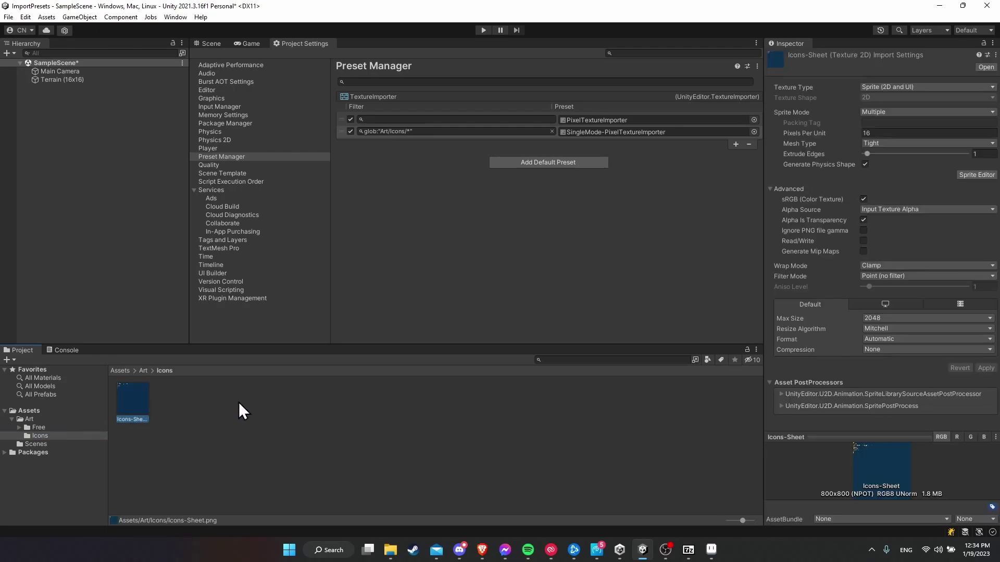
key(Delete)
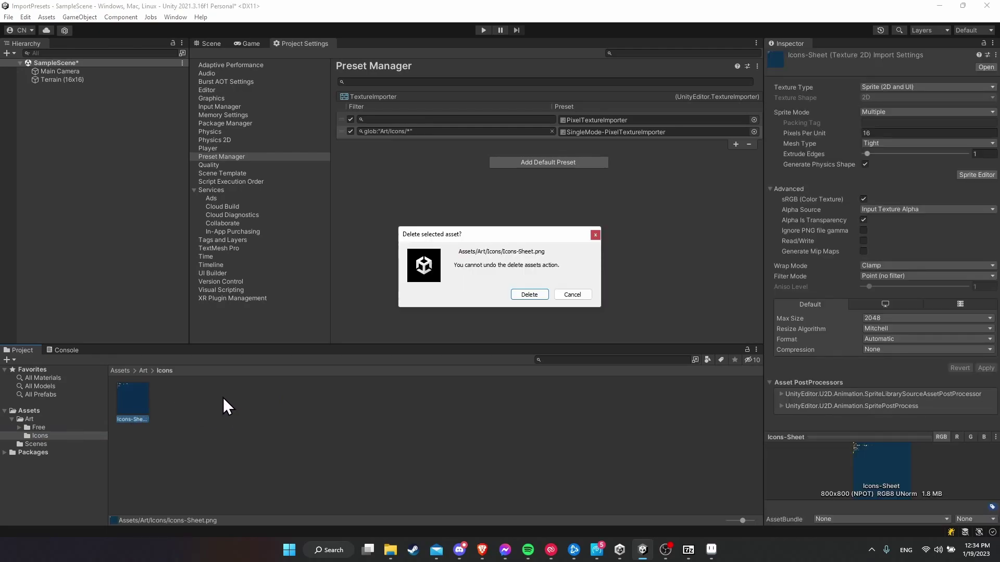
click(532, 296)
Re-export Icons-Sheet.png from Aseprite and inspect the reimported texture's settings in Unity.
click(711, 550)
click(201, 78)
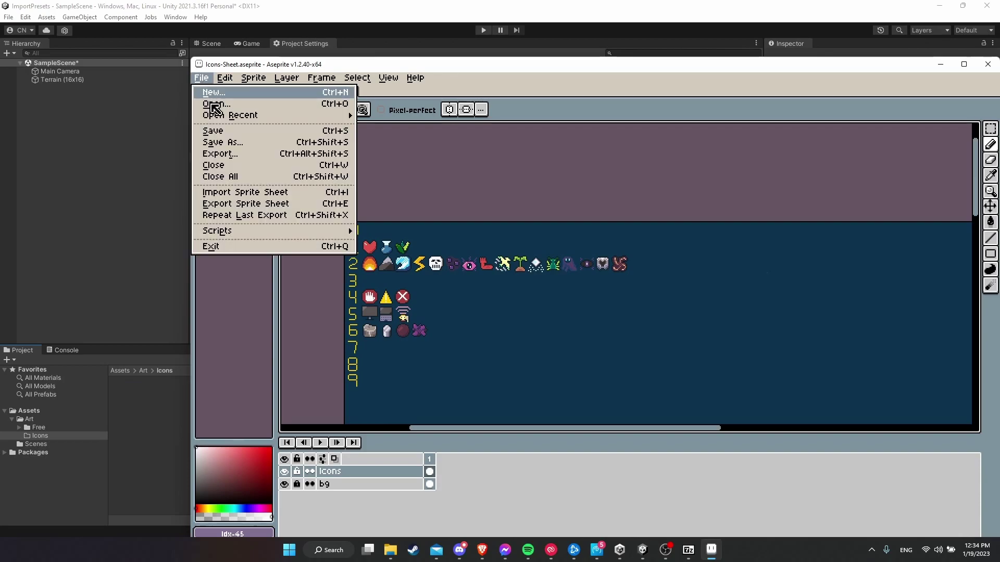
click(220, 153)
click(766, 482)
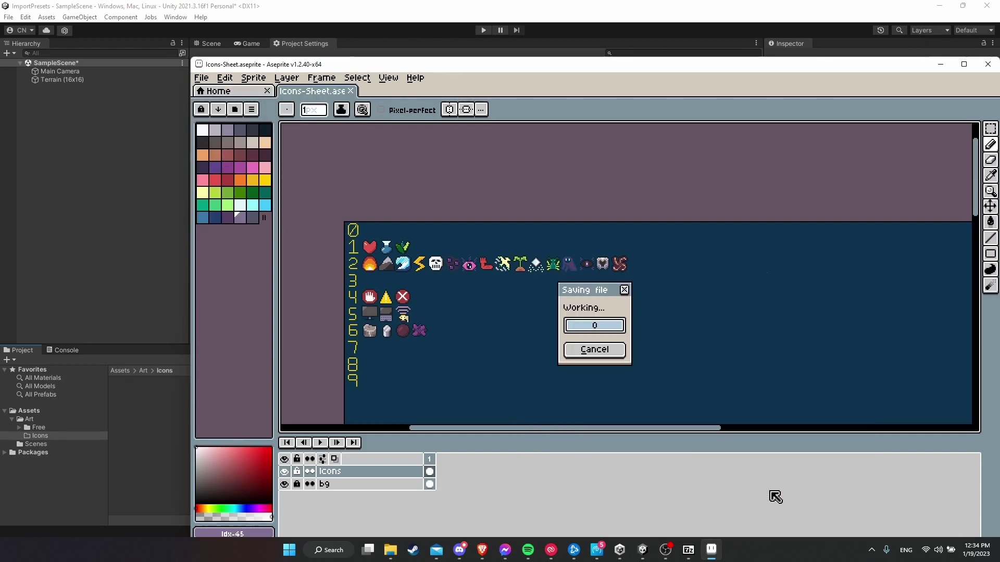
click(166, 436)
click(127, 394)
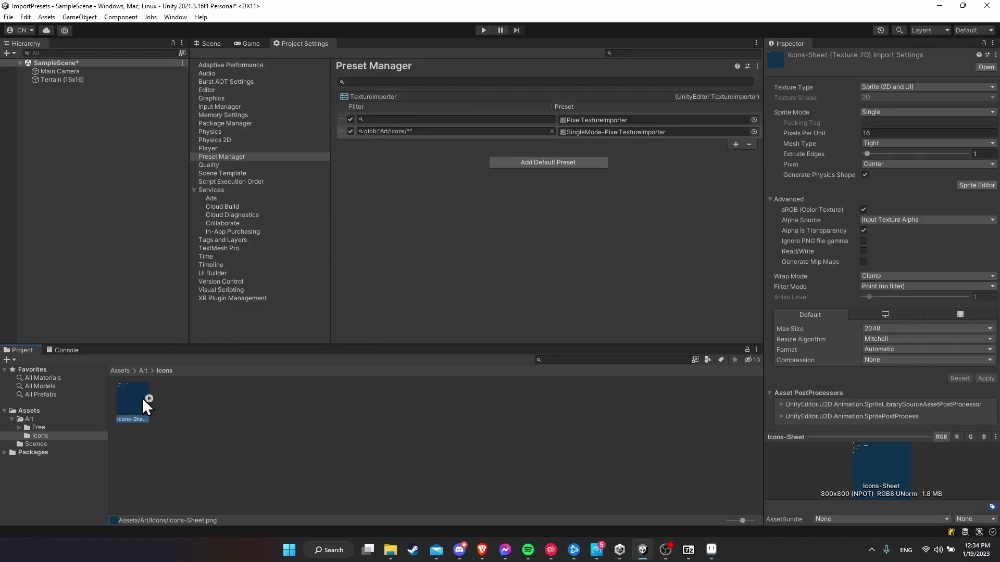
Confirm Icons-Sheet holds one sprite, then check Shadow, Transition, Dust Particle and Confetti in Free/Other.
click(149, 398)
click(38, 427)
double_click(316, 403)
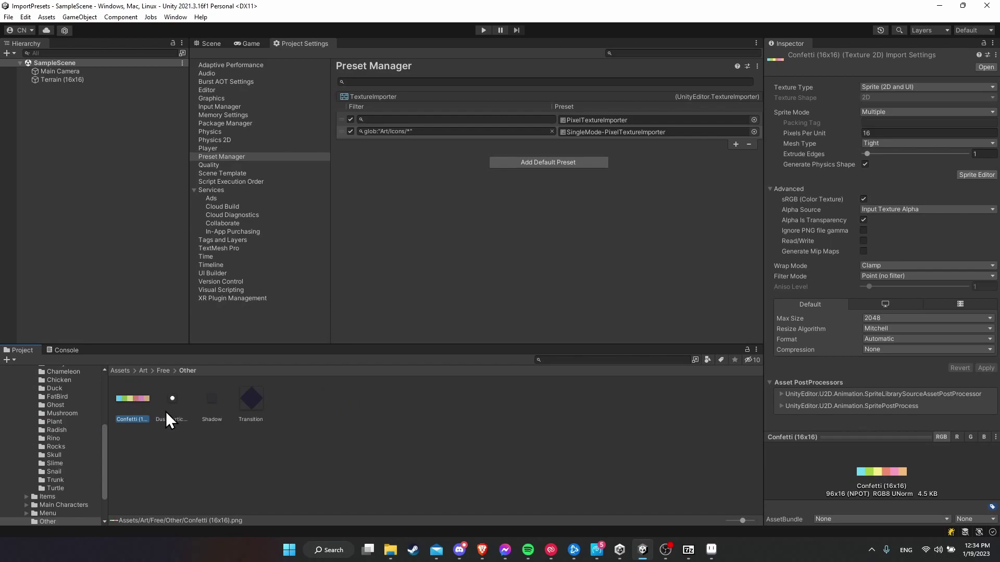
click(202, 417)
click(246, 414)
click(185, 411)
click(139, 418)
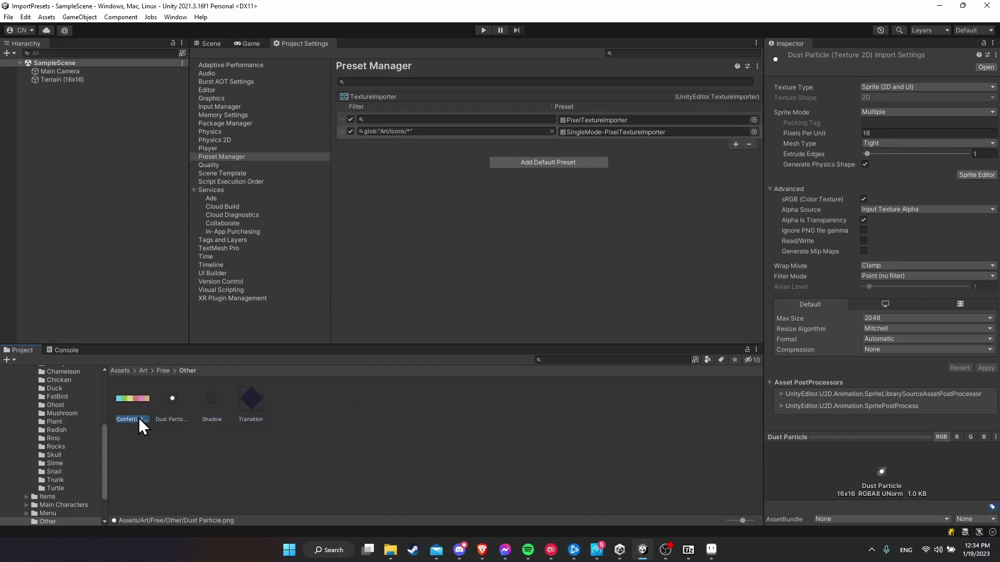
click(251, 404)
click(482, 550)
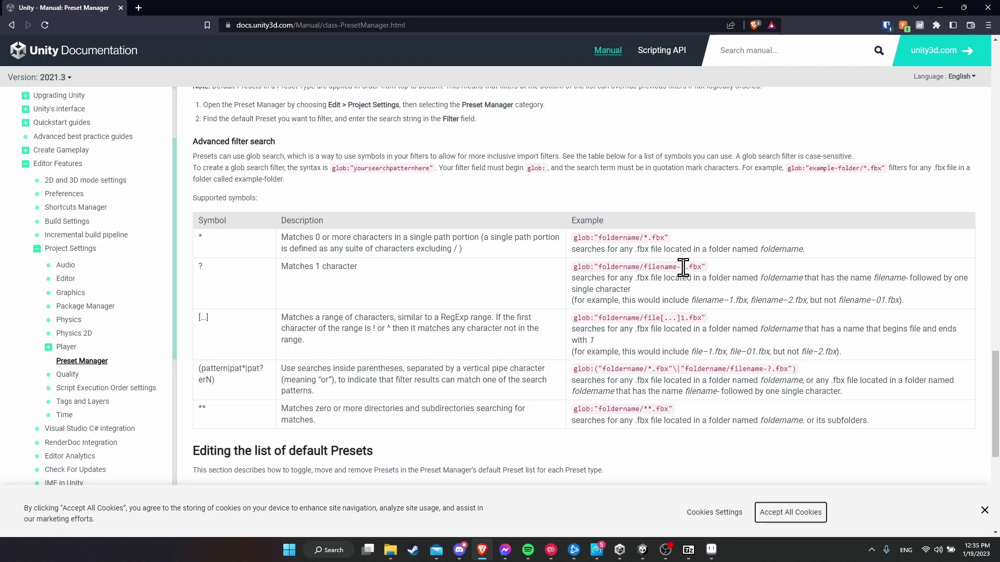
Highlight the ? single-character wildcard example in the manual's glob symbol table.
drag(687, 266, 680, 267)
Check the Sprite Mode of the Mushroom textures Run (32x32), Idle (32x32) and Hit.
key(alt+Tab)
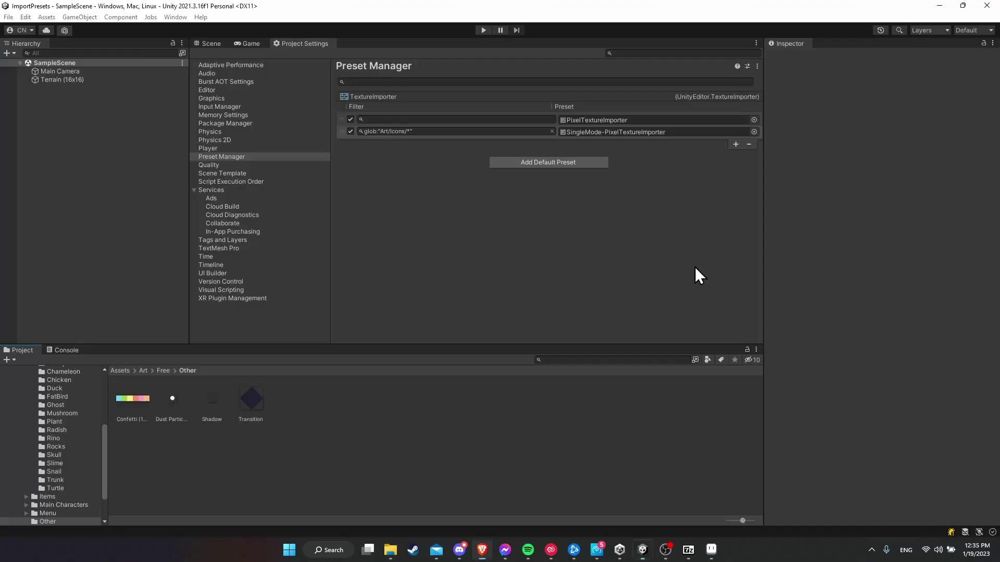
click(52, 414)
click(198, 395)
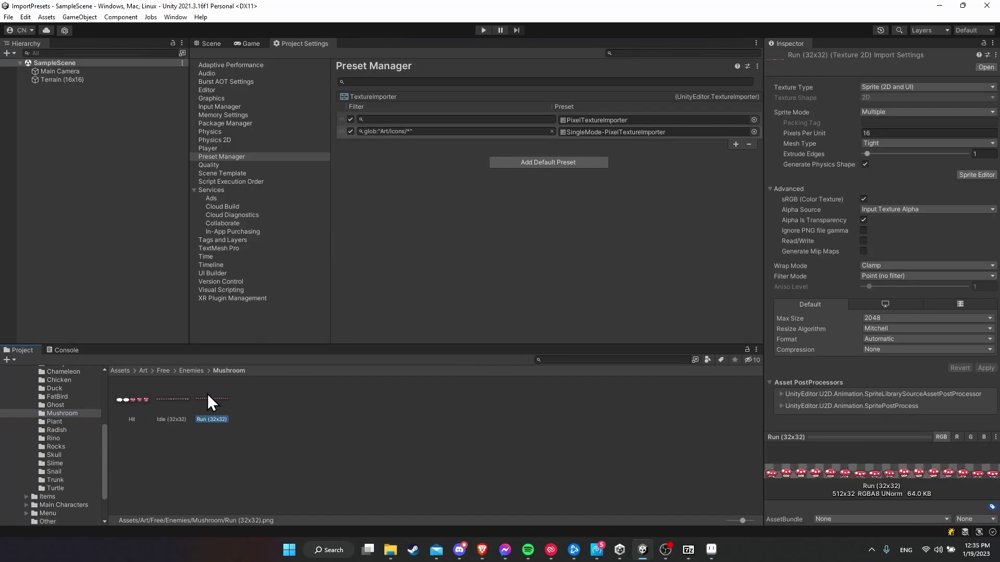
click(171, 414)
click(134, 411)
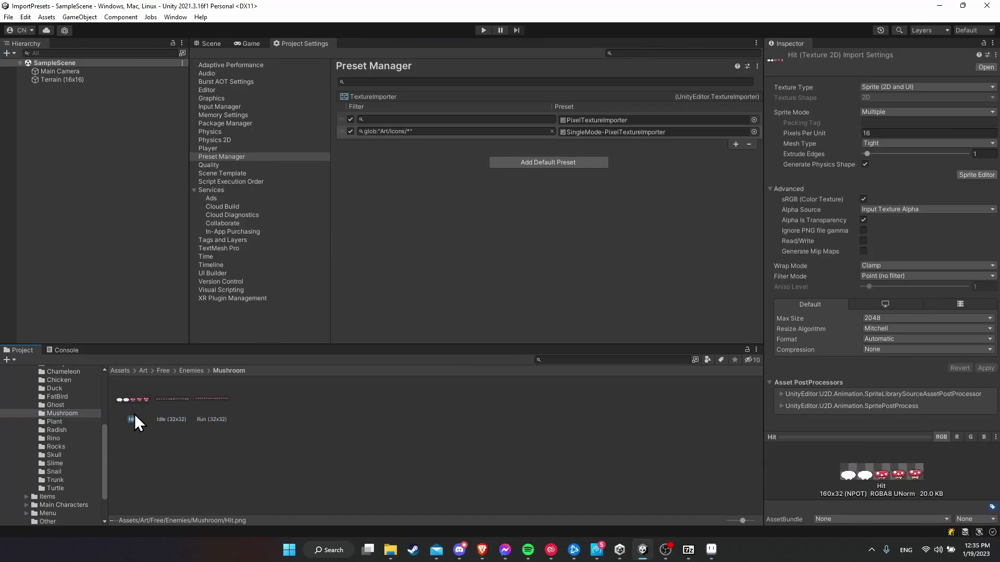
click(158, 400)
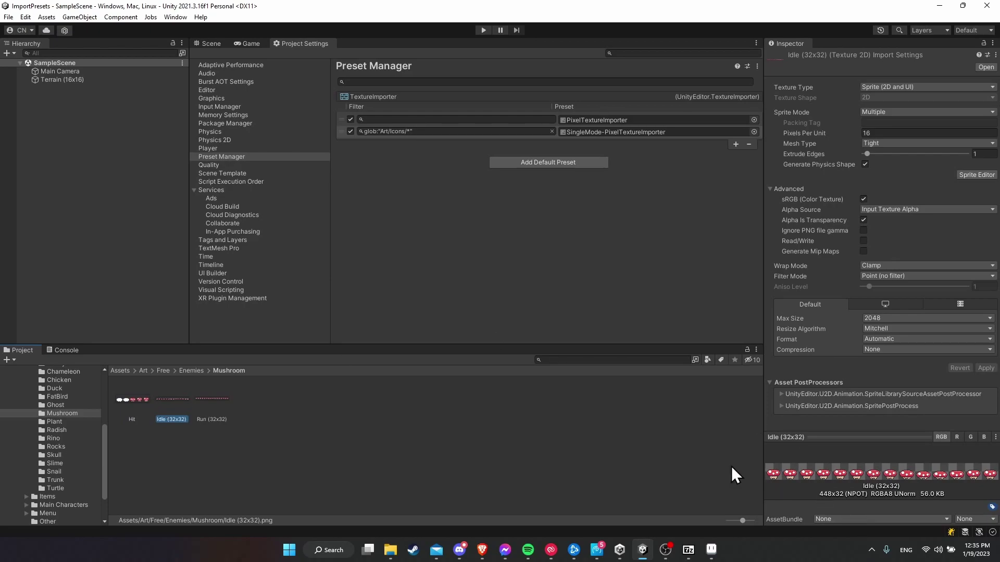